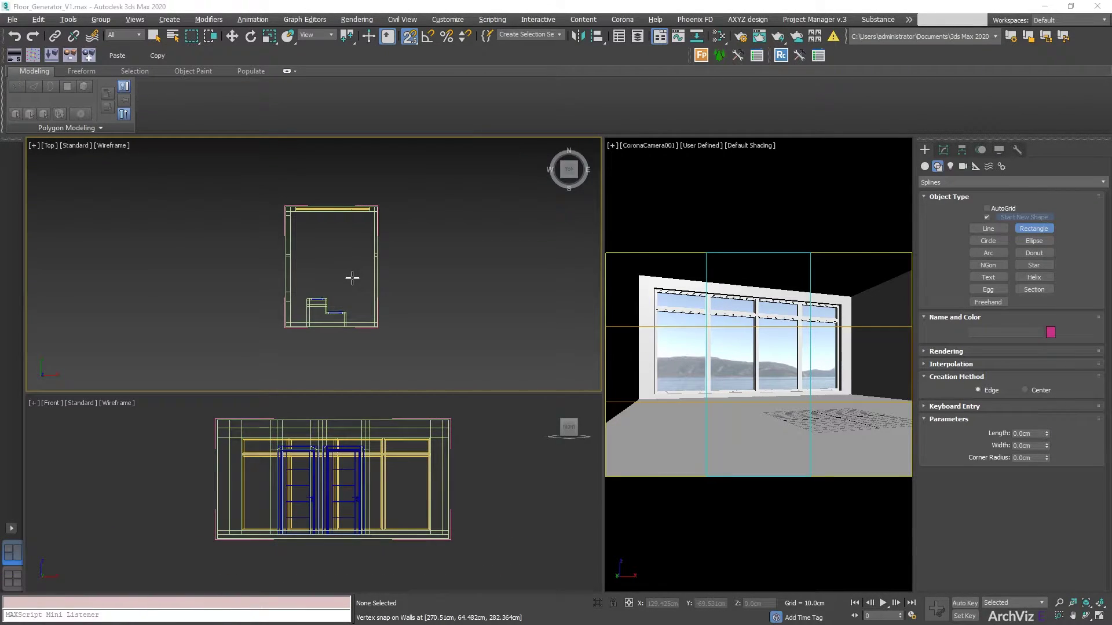
Step: With snaps on, draw a 751.84 × 571.5 cm rectangle corner to corner over the room floor
left_click(1033, 229)
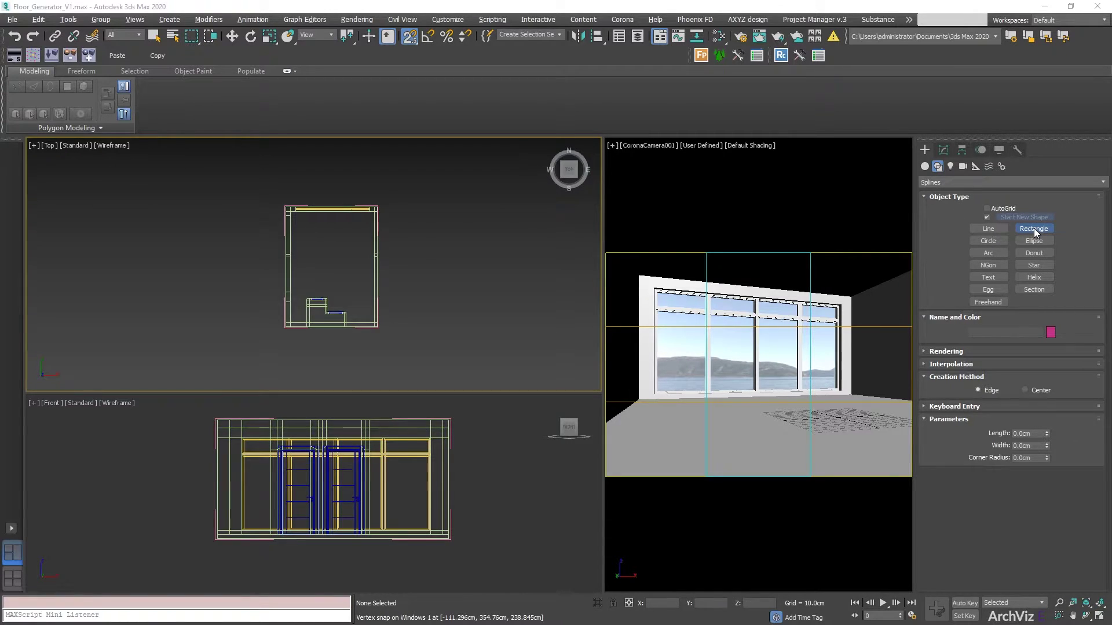
left_click(409, 42)
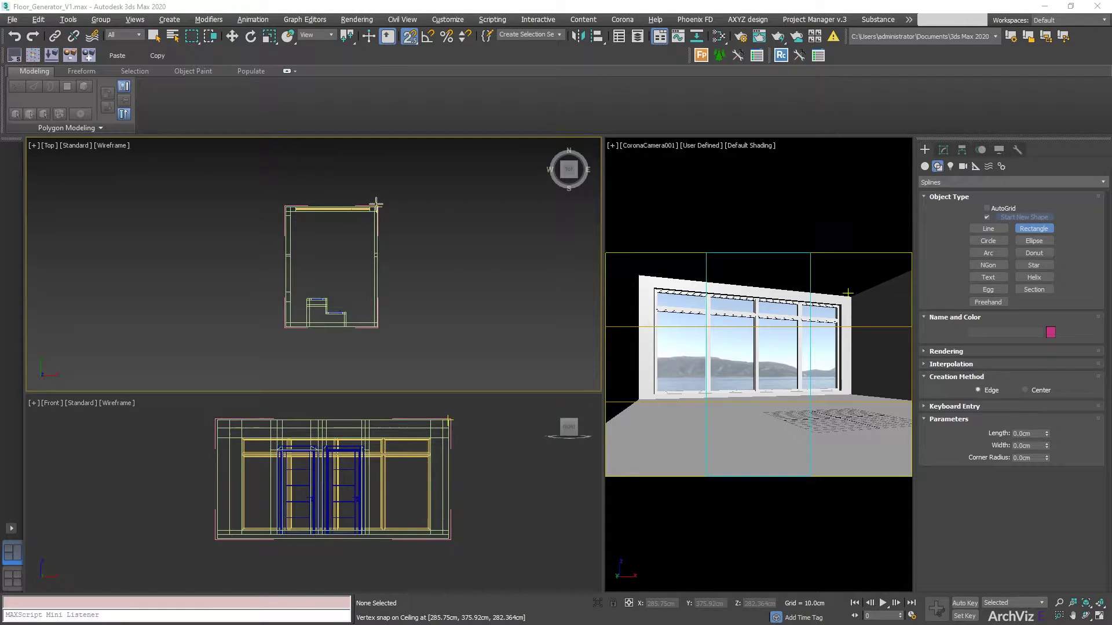
left_click_drag(377, 207, 284, 328)
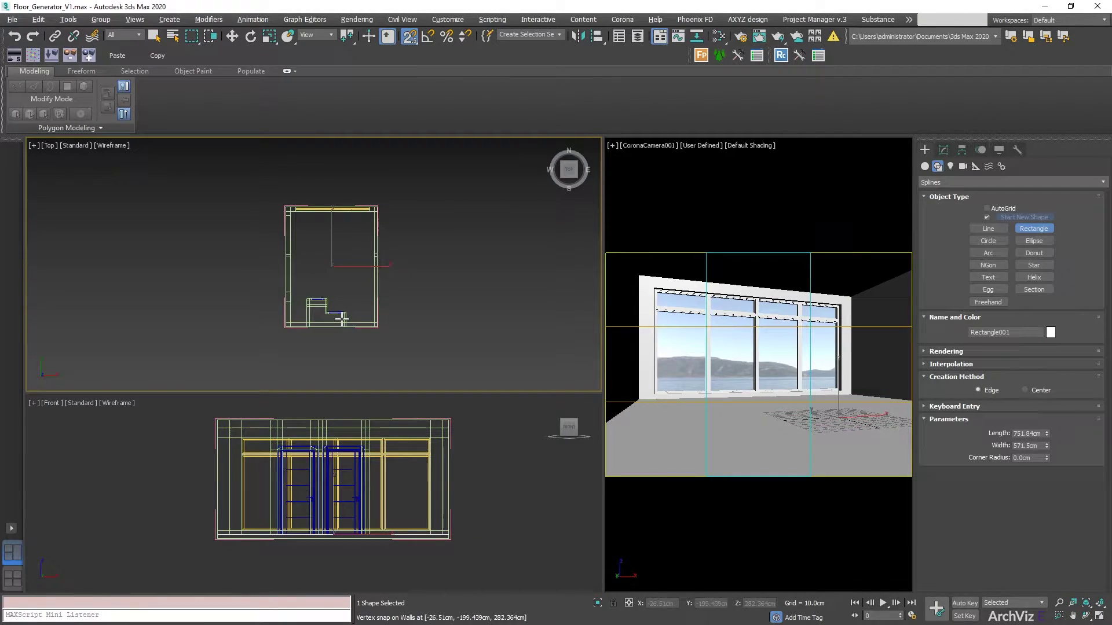
middle_click_drag(439, 264, 426, 272)
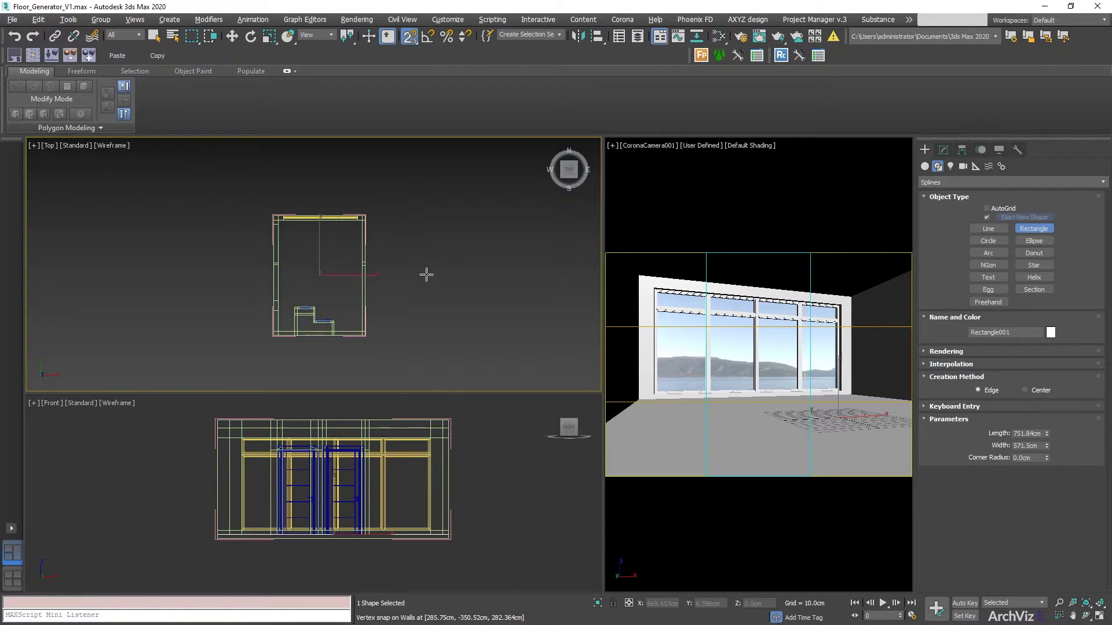
Step: Convert the new rectangle to an Editable Spline
right_click(332, 268)
right_click(324, 268)
mouse_move(364, 388)
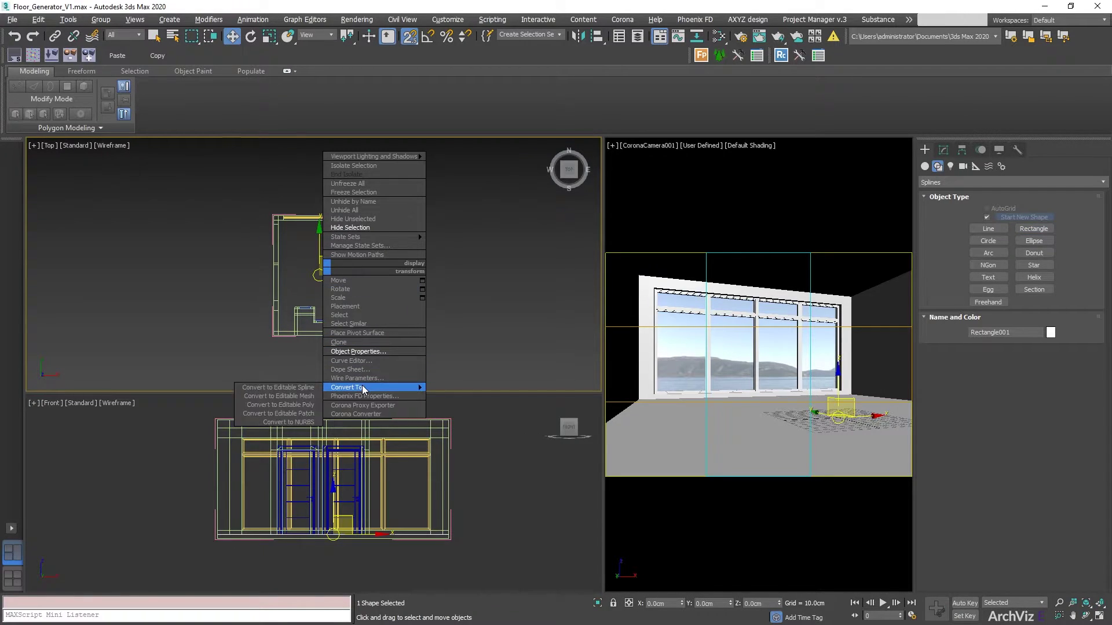
left_click(292, 387)
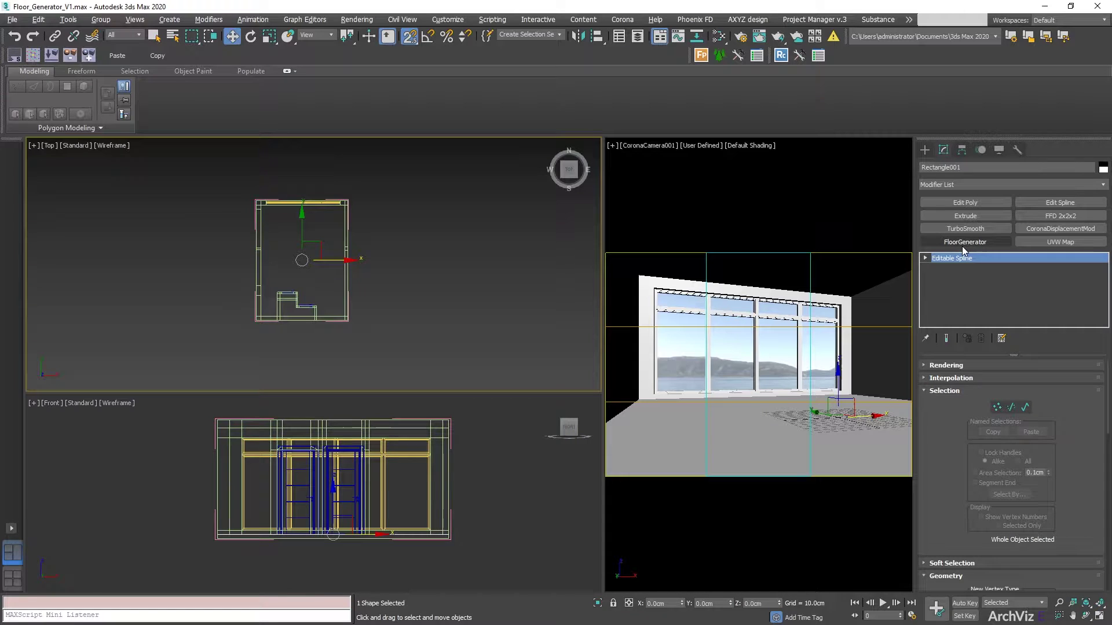
Step: Open Rectangle001's Modifier List and scroll down to FloorGenerator
left_click(1102, 186)
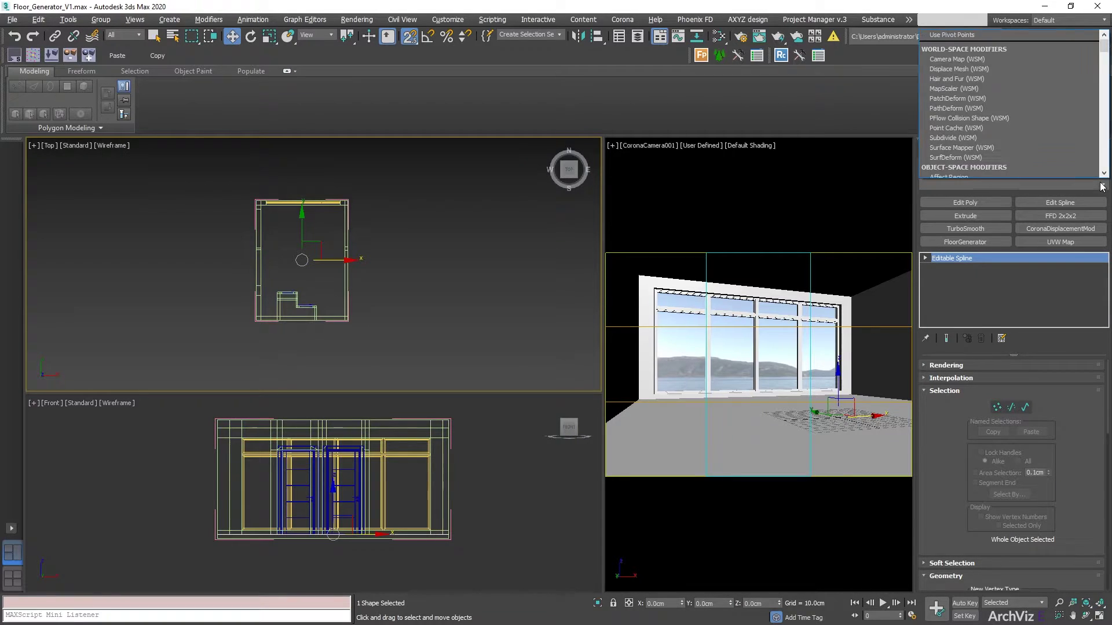
left_click(1104, 187)
left_click(1103, 186)
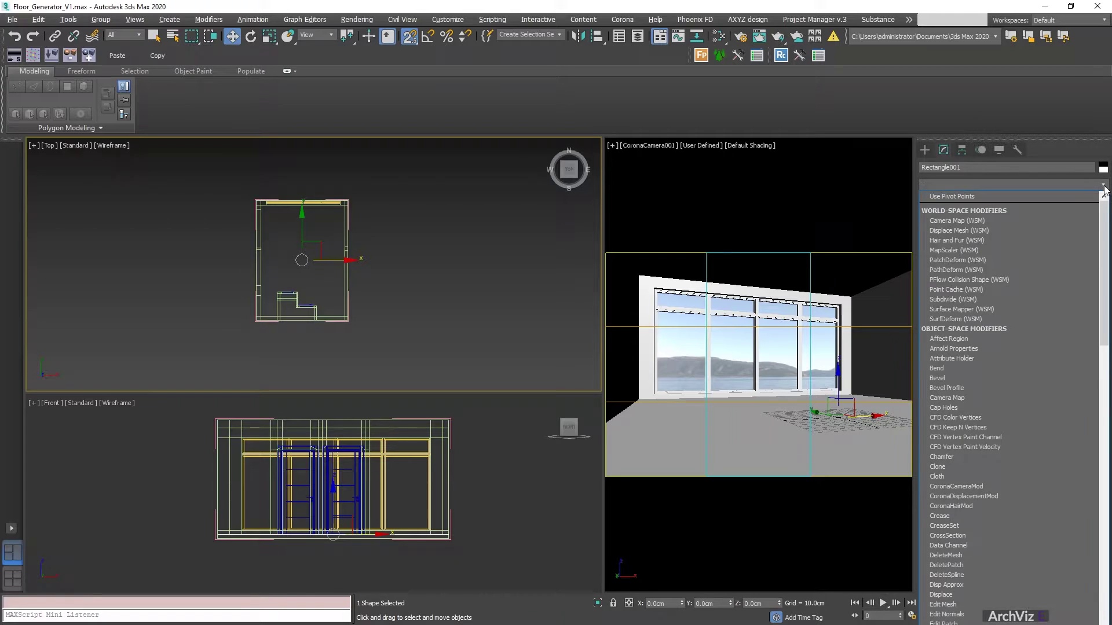
scroll(1000, 432, "down", 2)
scroll(1001, 432, "down", 7)
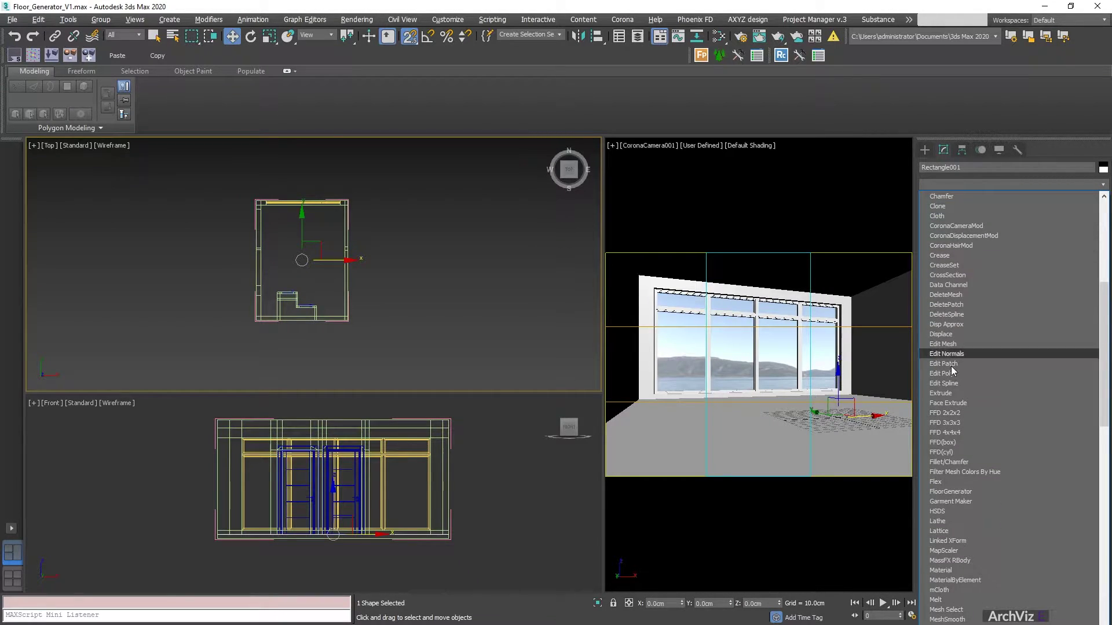
Step: Apply the FloorGenerator modifier to Rectangle001
left_click(946, 491)
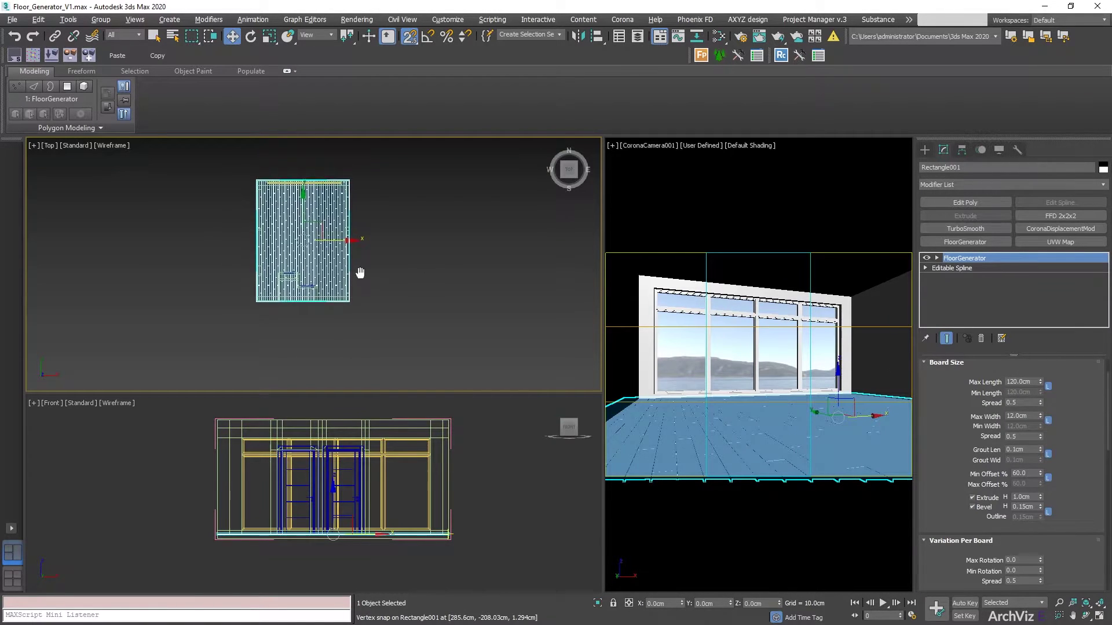
left_click_drag(363, 276, 363, 250)
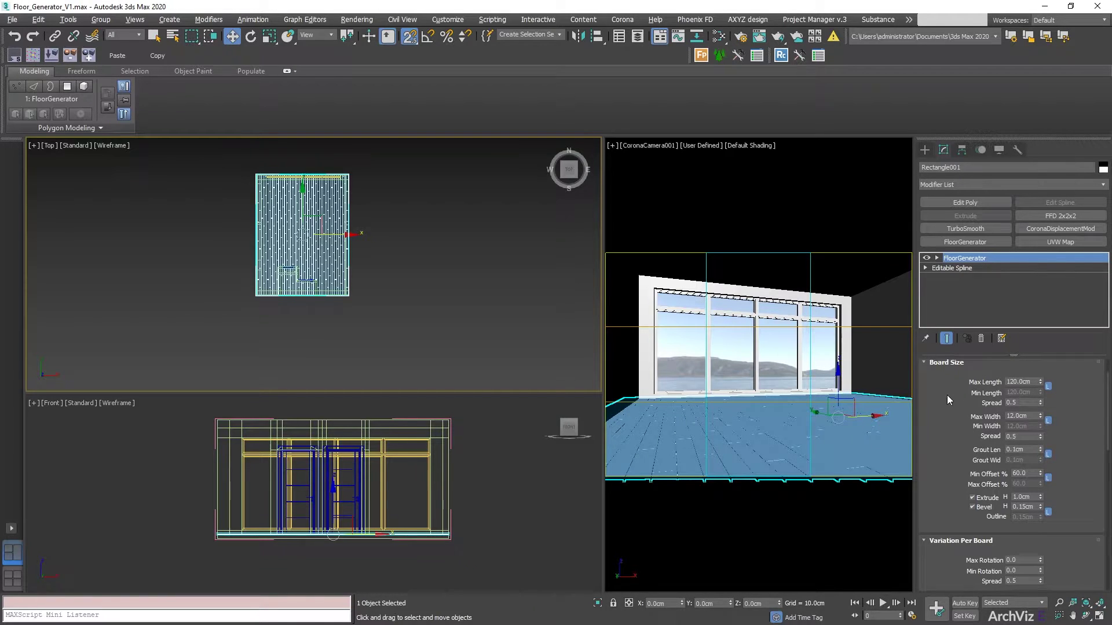
left_click_drag(946, 395, 944, 440)
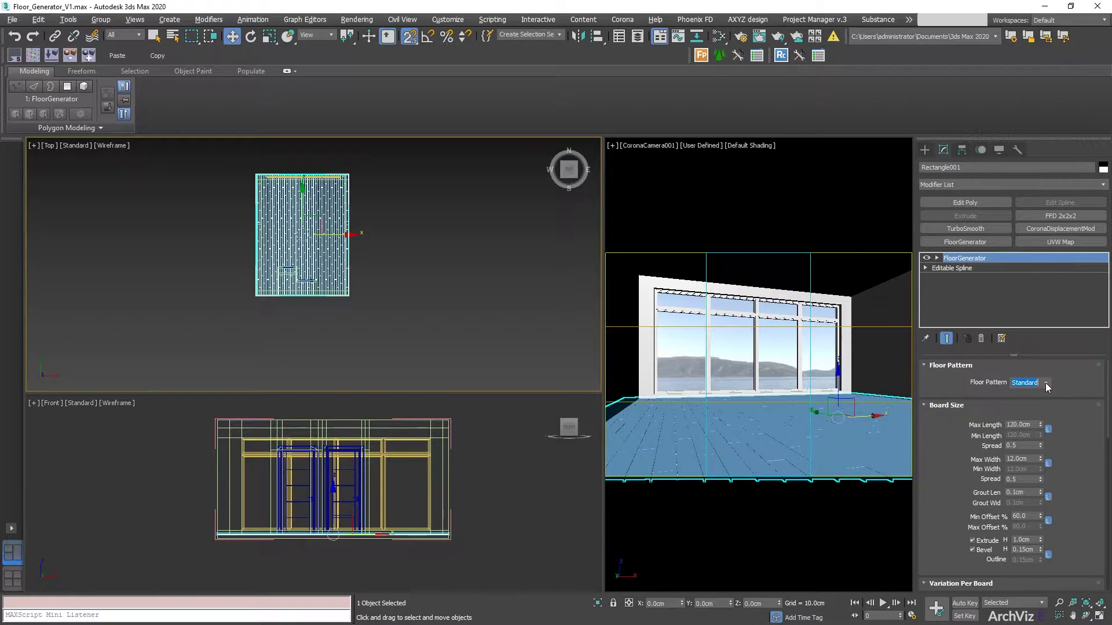
scroll(1036, 399, "down", 1)
Step: Set the board Max Length to 100 cm and Max Width to 10 cm
left_click(1023, 413)
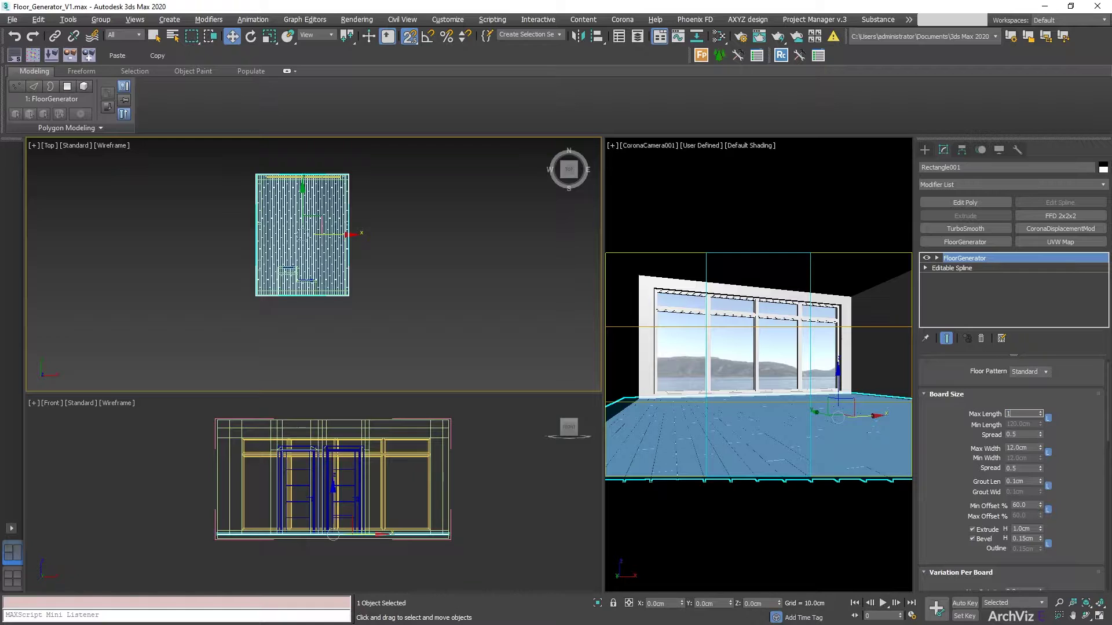
type("100")
key("Tab")
type("10")
key("Return")
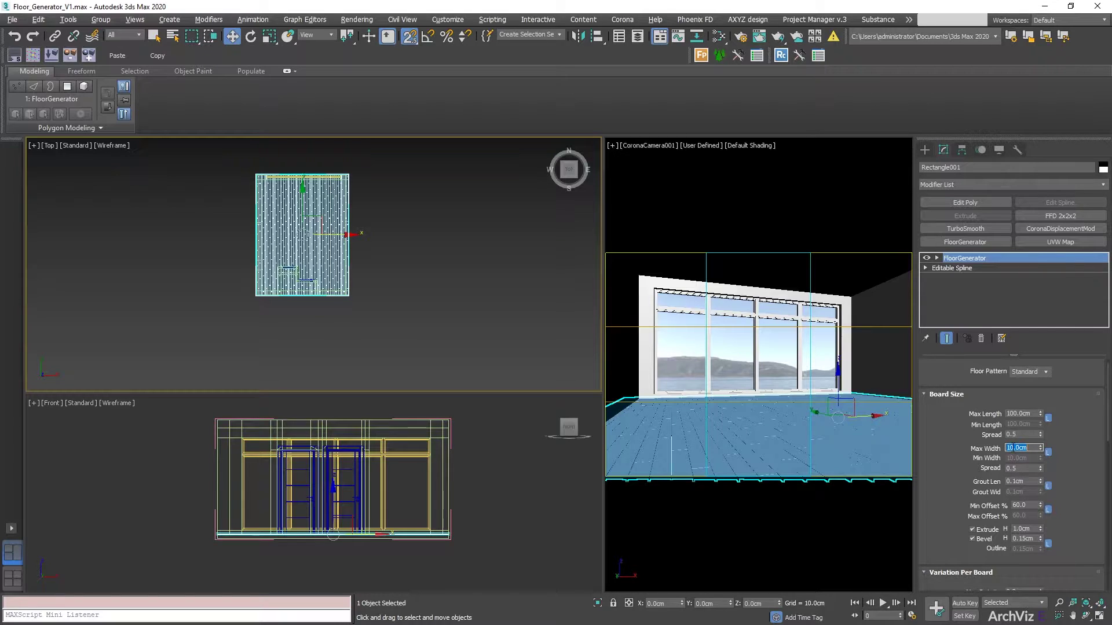
left_click_drag(970, 481, 970, 460)
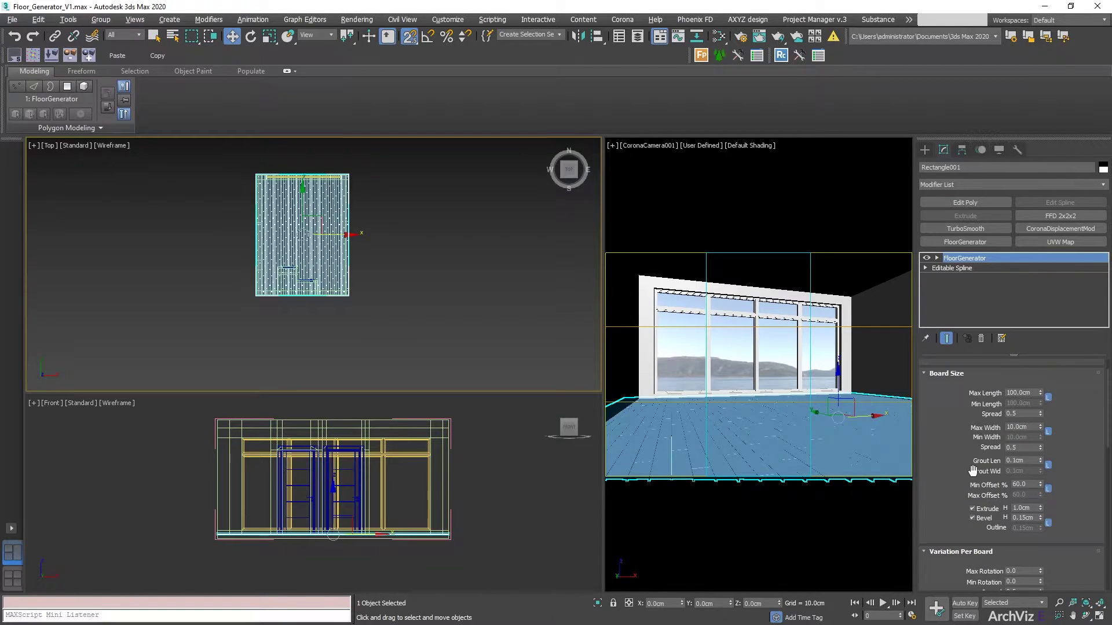
left_click(1024, 460)
type("1")
key("Return")
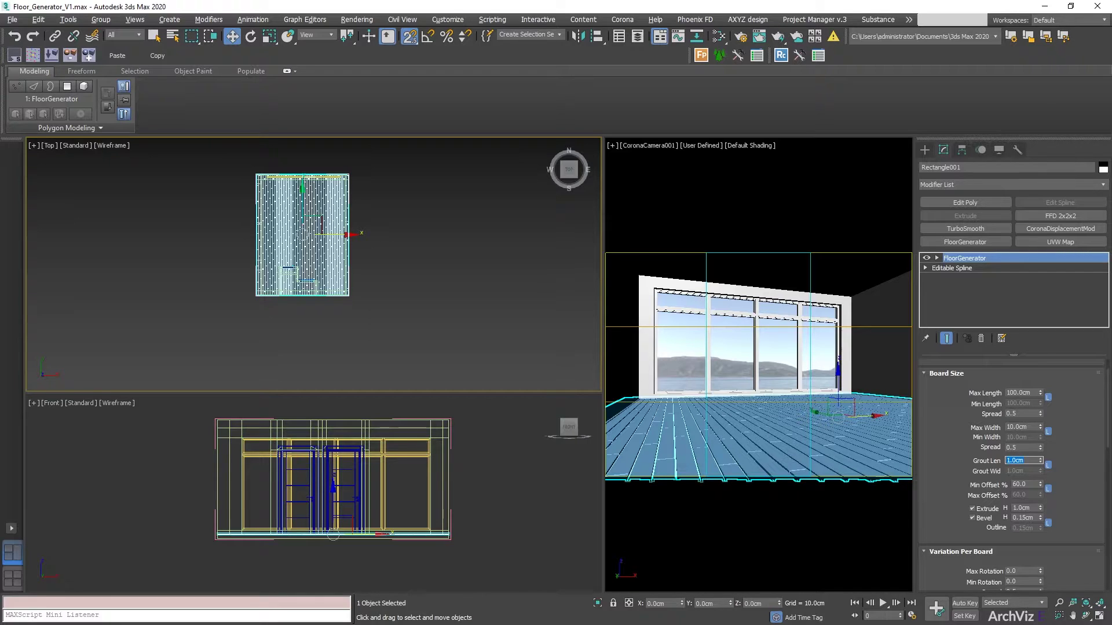
type("0.1")
key("Return")
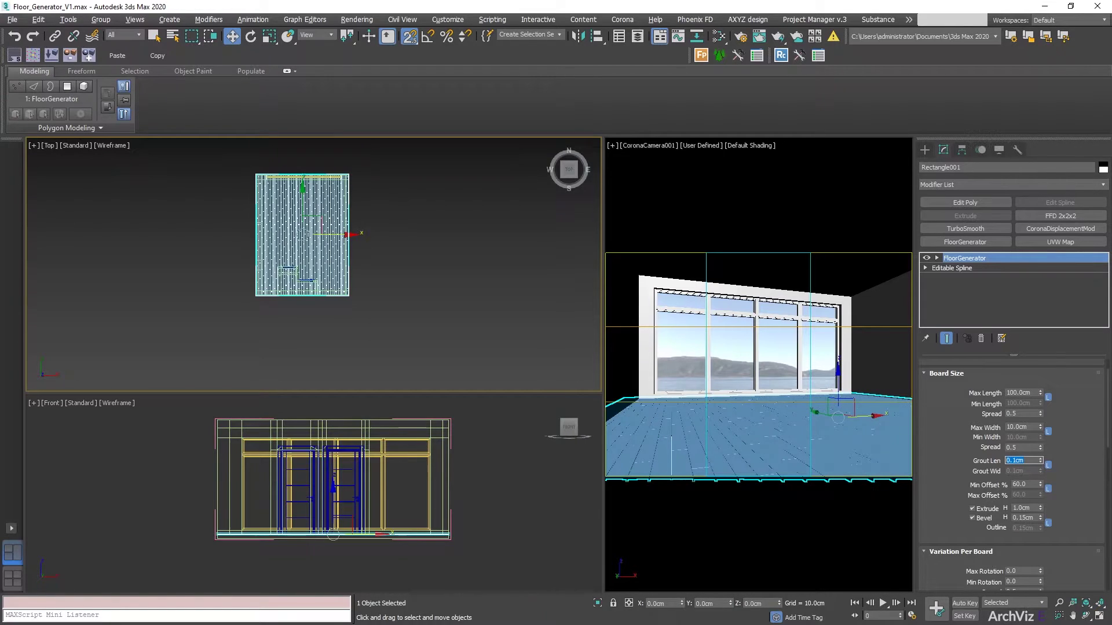
scroll(967, 485, "down", 2)
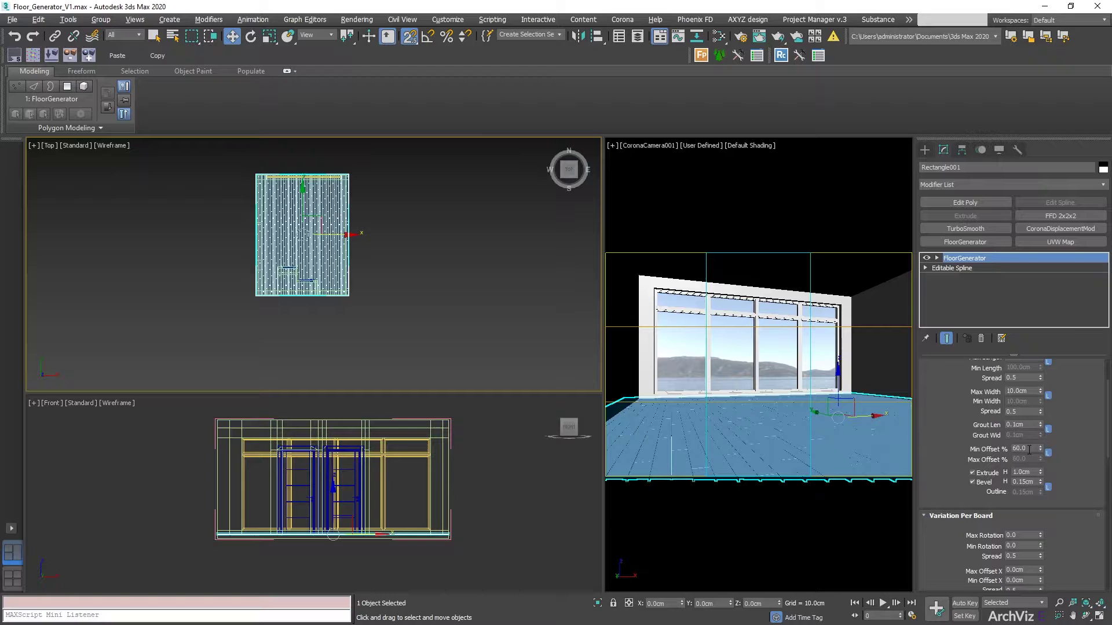
double_click(1029, 450)
type("0")
key("Return")
scroll(370, 230, "up", 6)
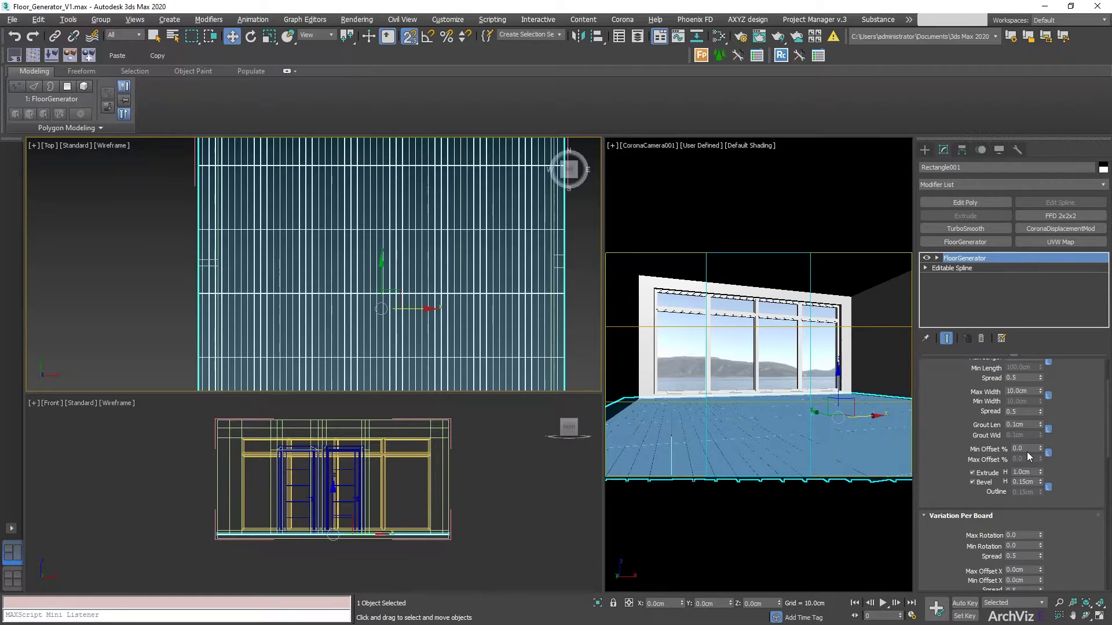
left_click(1026, 451)
type("45")
key("Return")
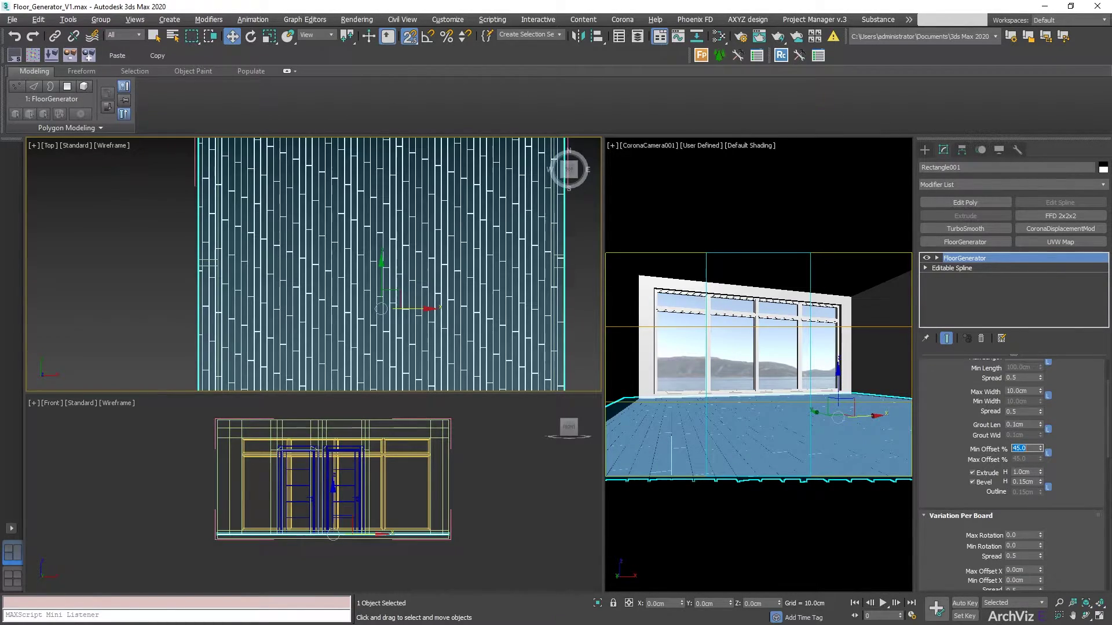
type("60")
key("Return")
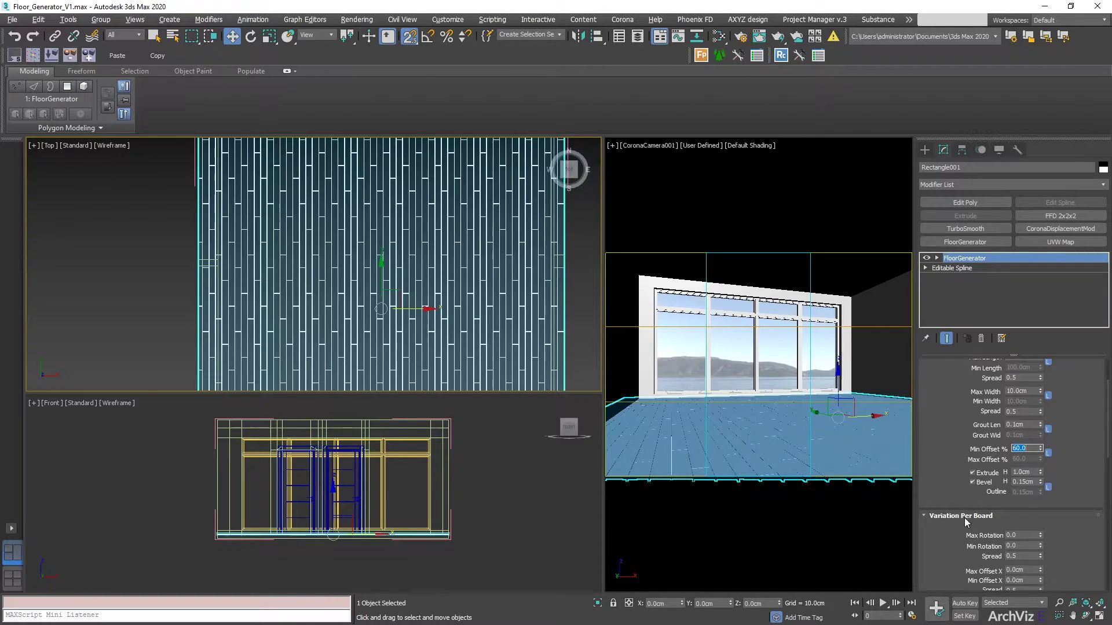
Step: Switch the upper-left viewport to a close-up perspective of the planks
scroll(978, 466, "down", 1)
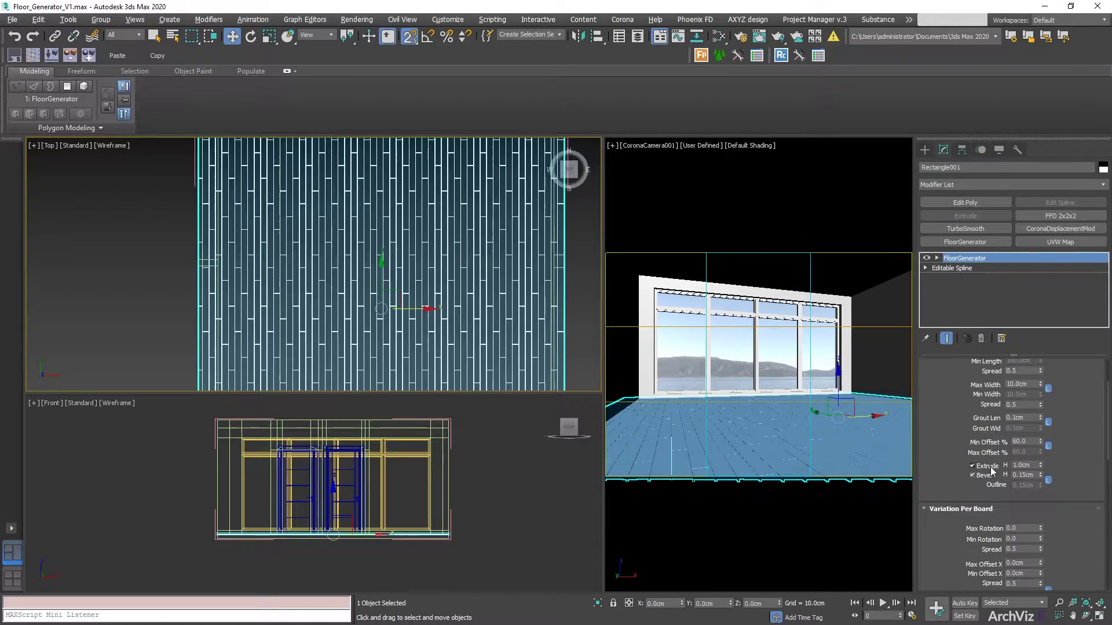
double_click(1022, 465)
scroll(951, 474, "down", 2)
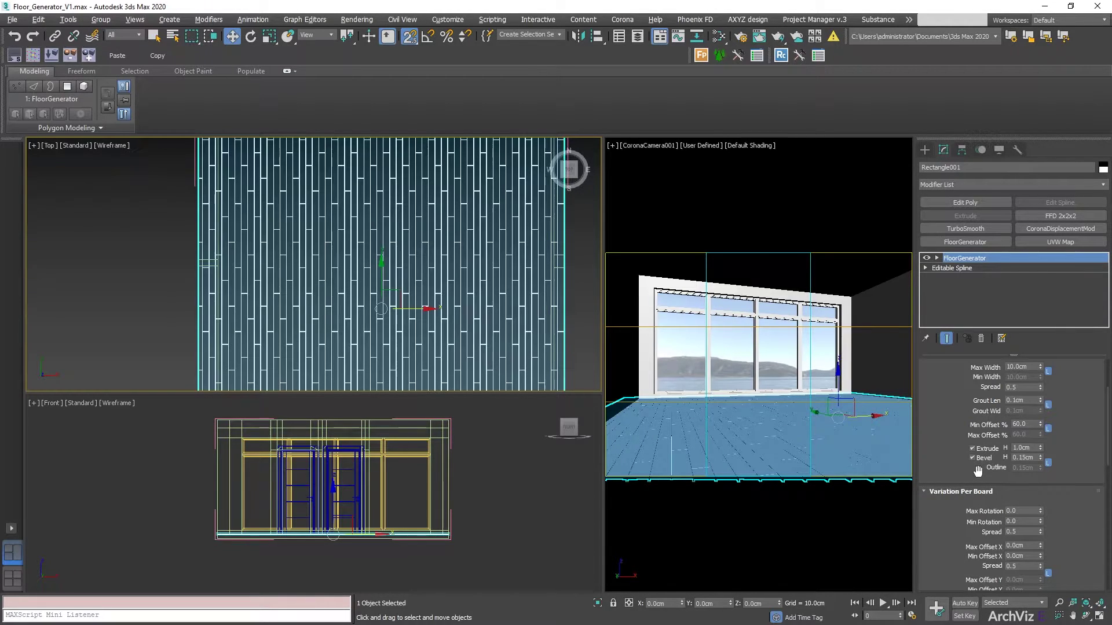
key("shift+z")
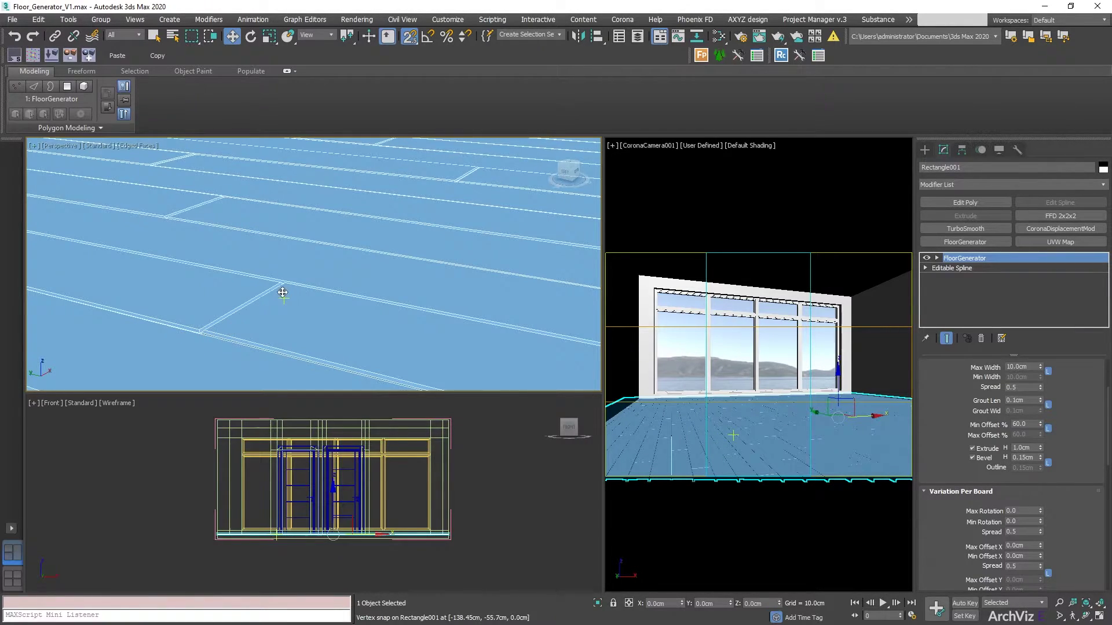
Step: Try a Bevel H of 1.0, then return it to 0.15 cm
double_click(1026, 457)
type("1.")
key("Return")
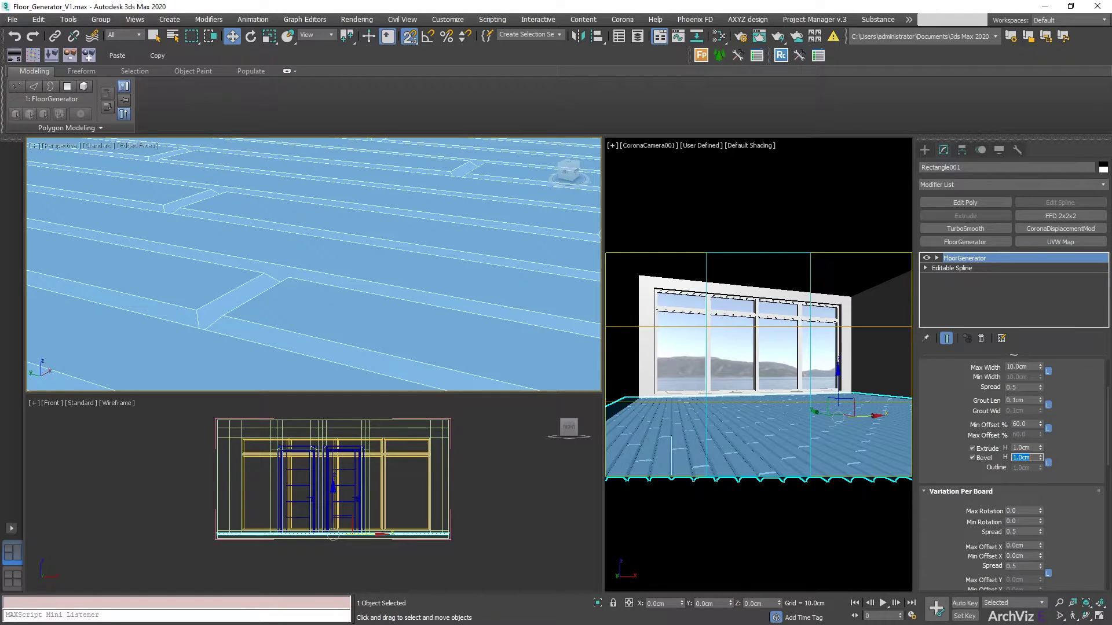
type(".15")
key("Return")
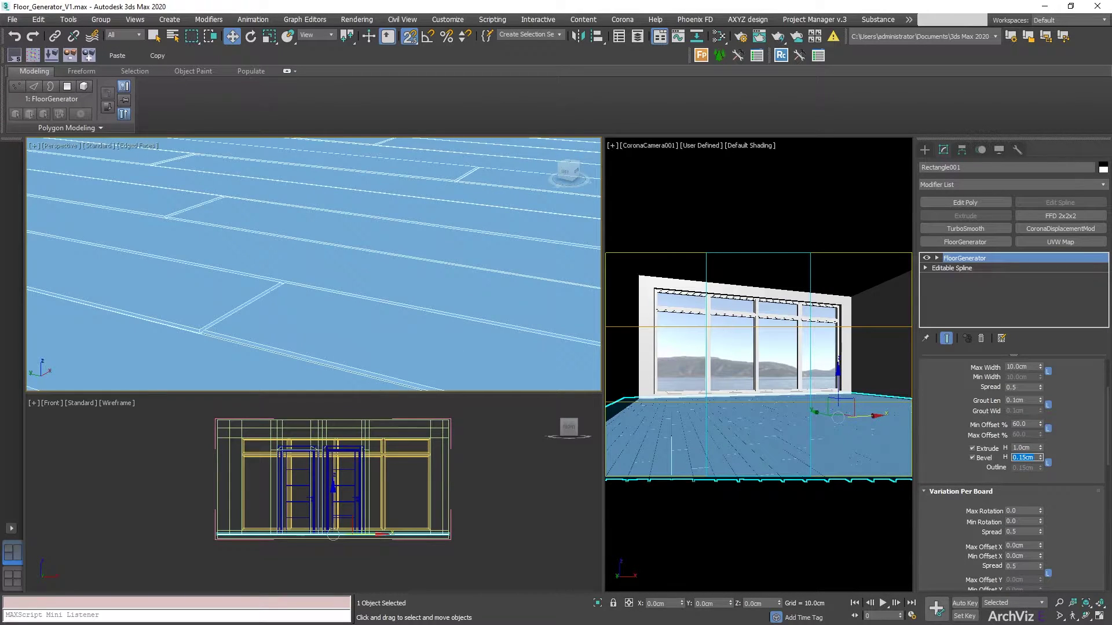
Step: Return to the top view and enter trial per-board rotation values, Min Rotation 10
scroll(944, 470, "down", 5)
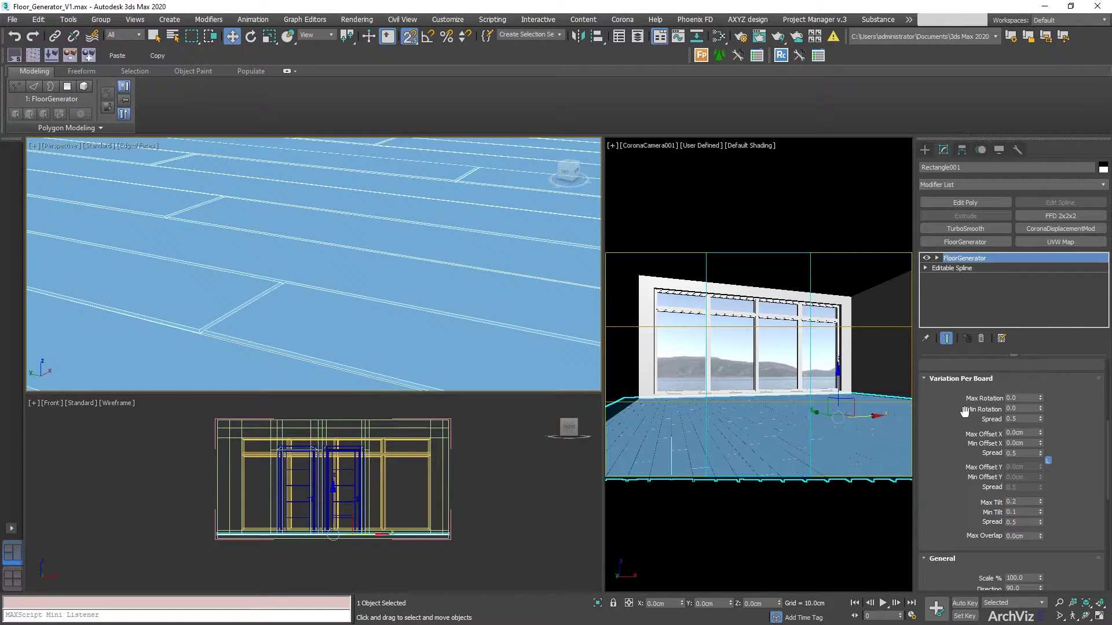
scroll(959, 423, "up", 1)
scroll(956, 427, "down", 1)
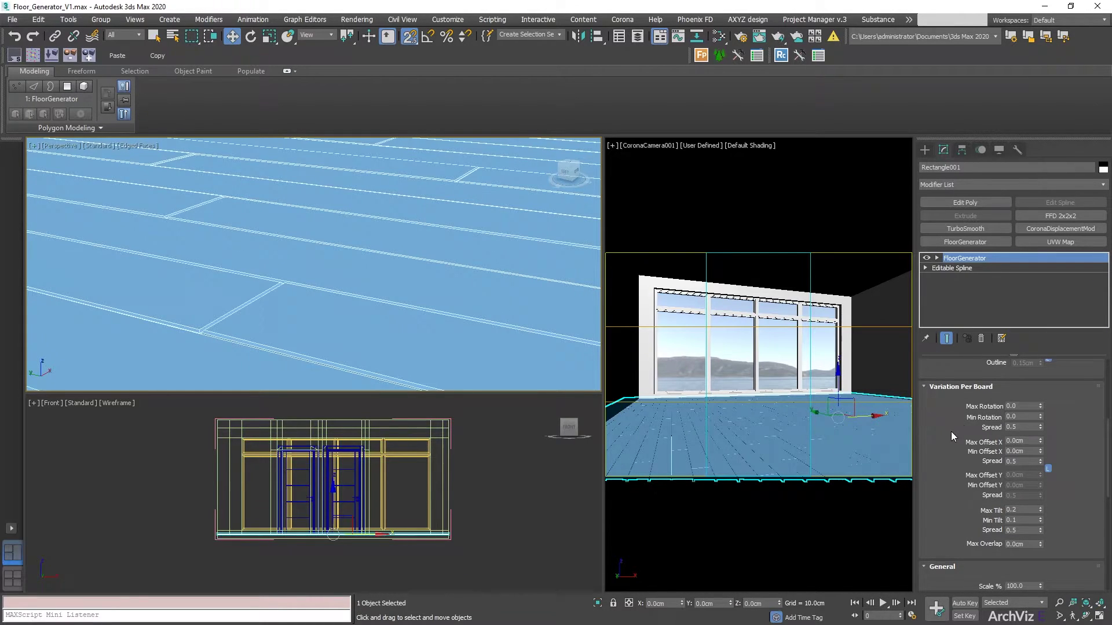
key("t")
left_click(1025, 401)
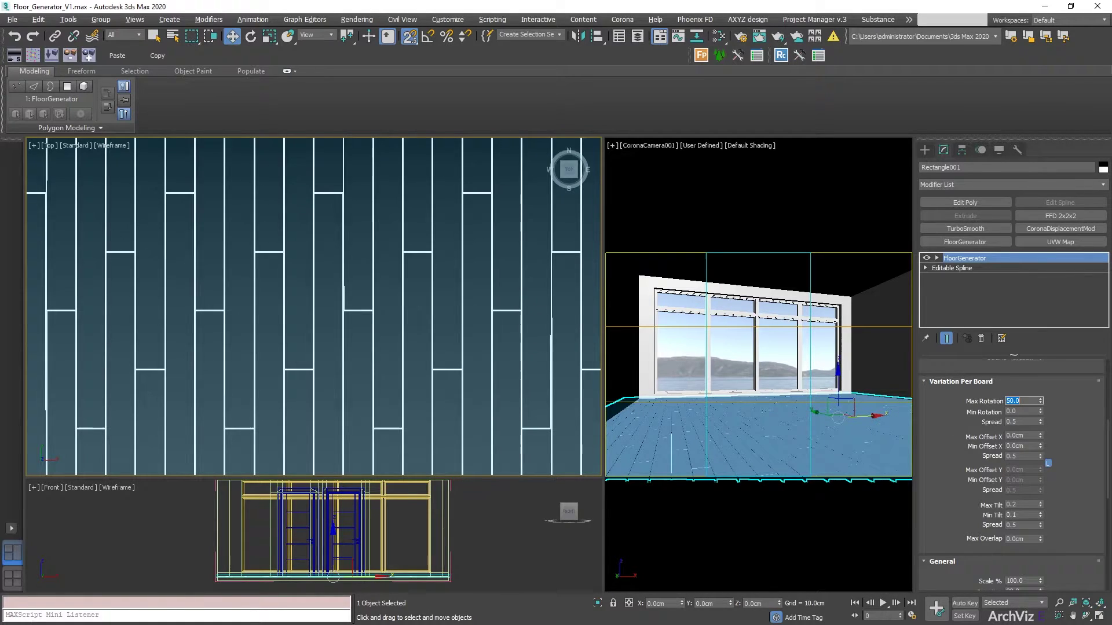
key("Tab")
type("10")
key("Return")
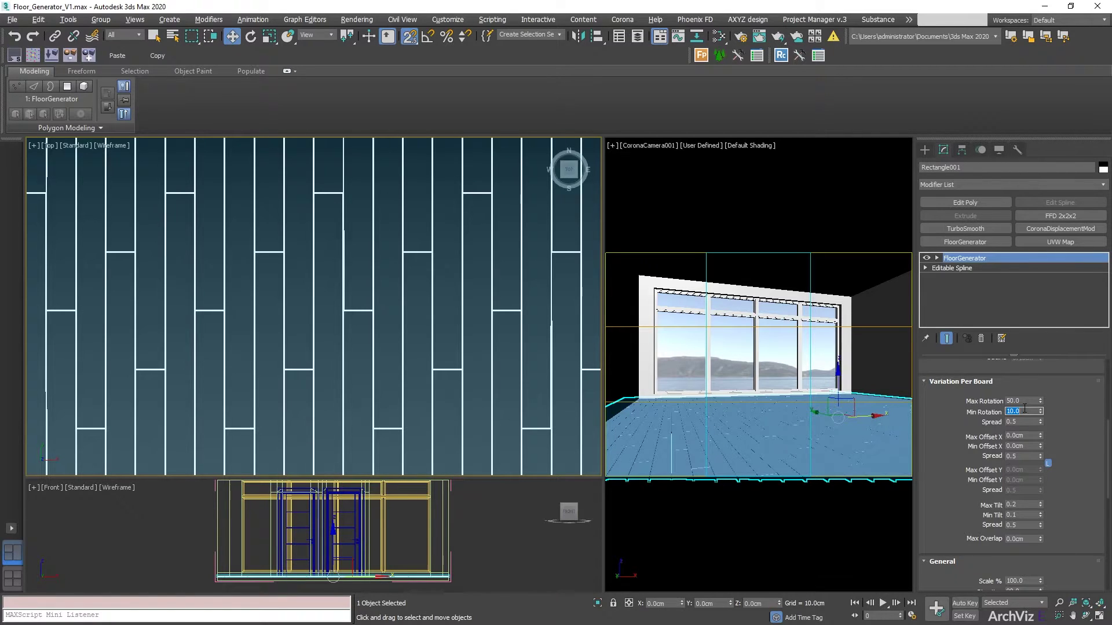
Step: Set per-board Max Rotation to 10 and Min Rotation to 0
key("shift+Tab")
type("10")
key("Tab")
type("0")
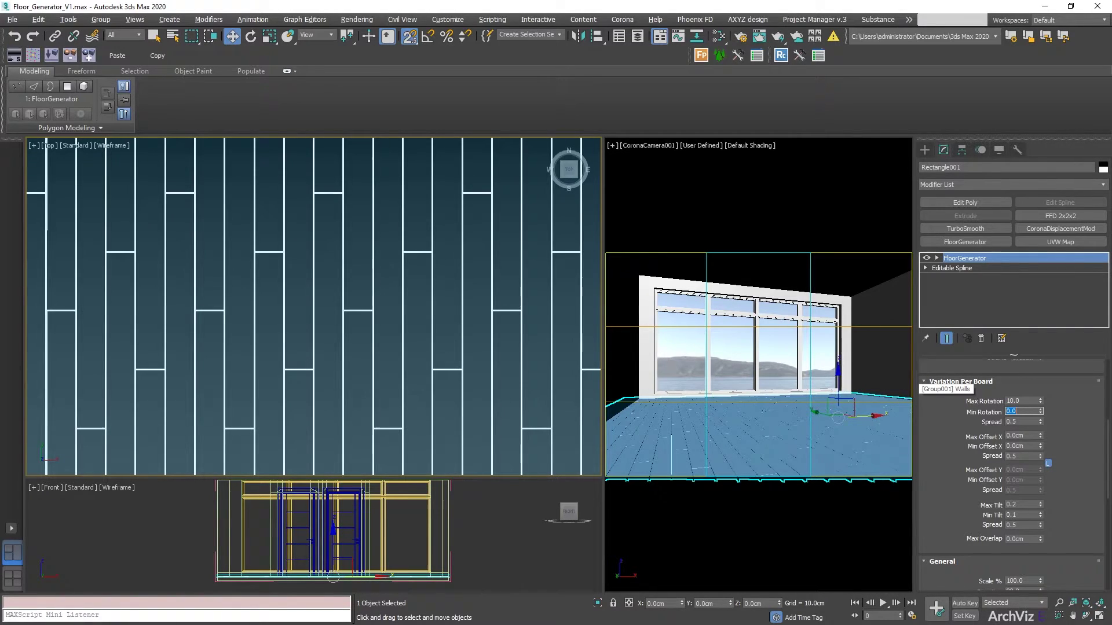
key("Return")
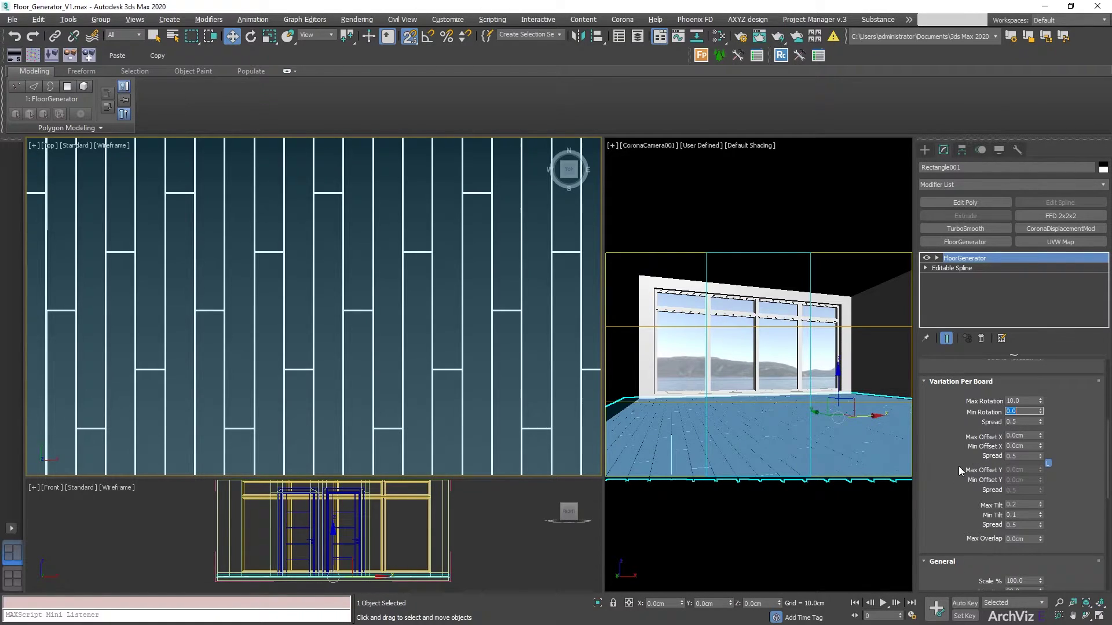
Step: Try a Max Tilt of 1.0 and widen the camera viewport
scroll(962, 445, "down", 3)
scroll(963, 463, "down", 1)
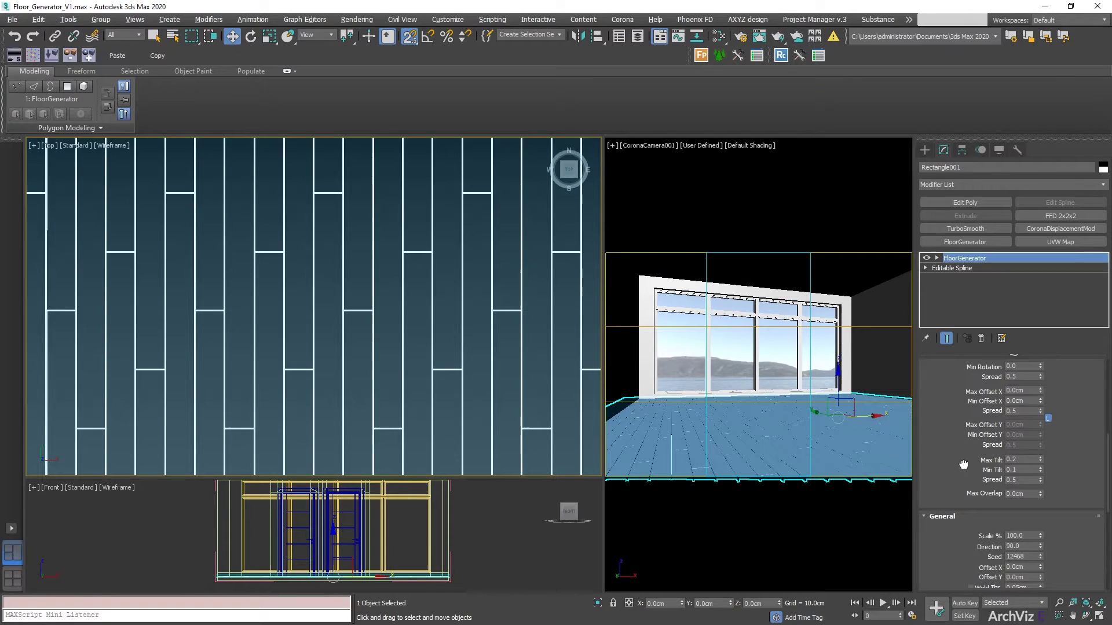
double_click(1028, 452)
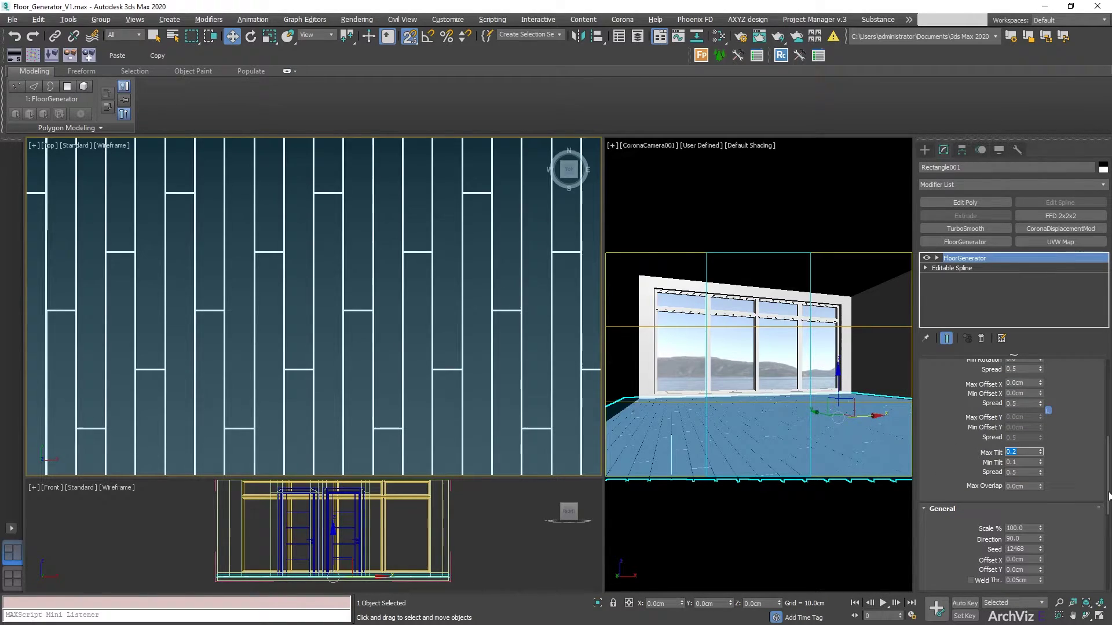
type("1")
key("Return")
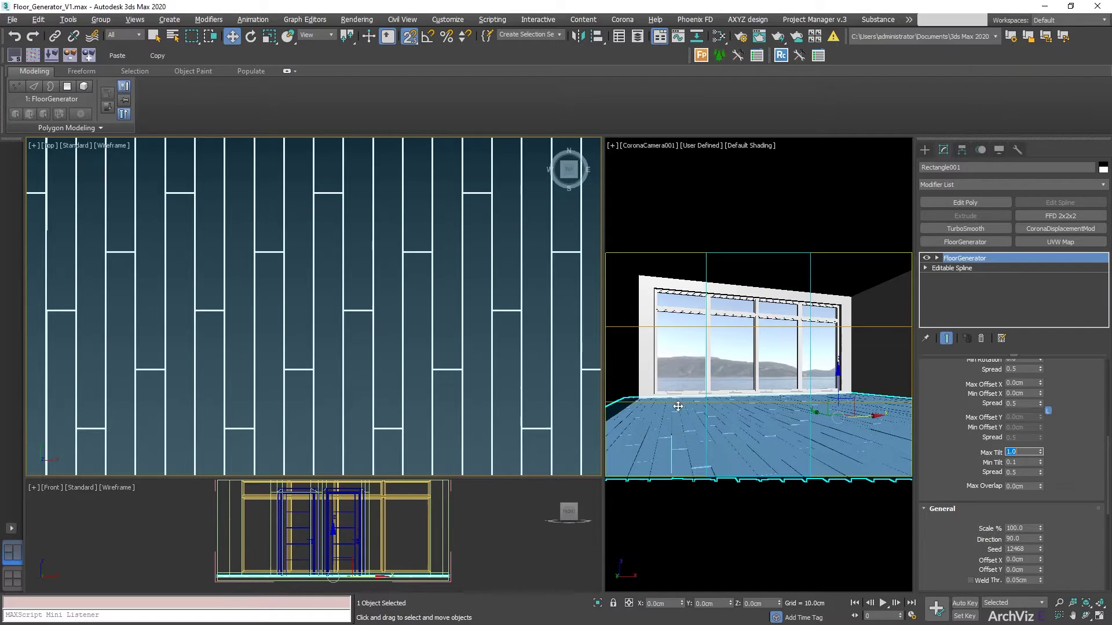
left_click_drag(605, 363, 395, 360)
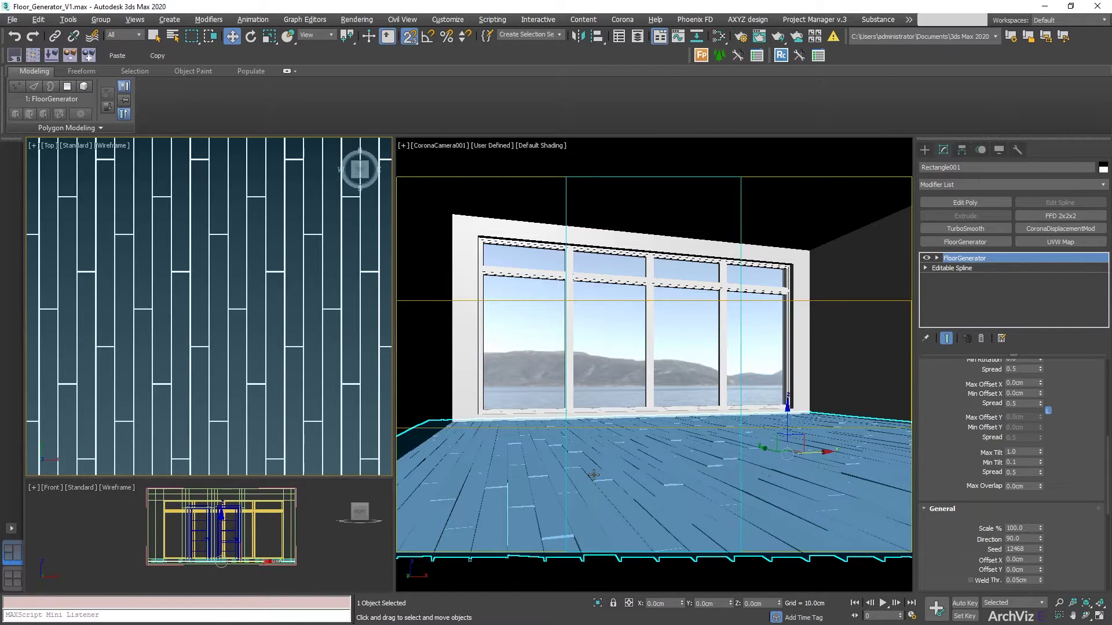
Step: Set the boards' Max Tilt back to 0.2
double_click(1020, 451)
type("0.2")
key("Return")
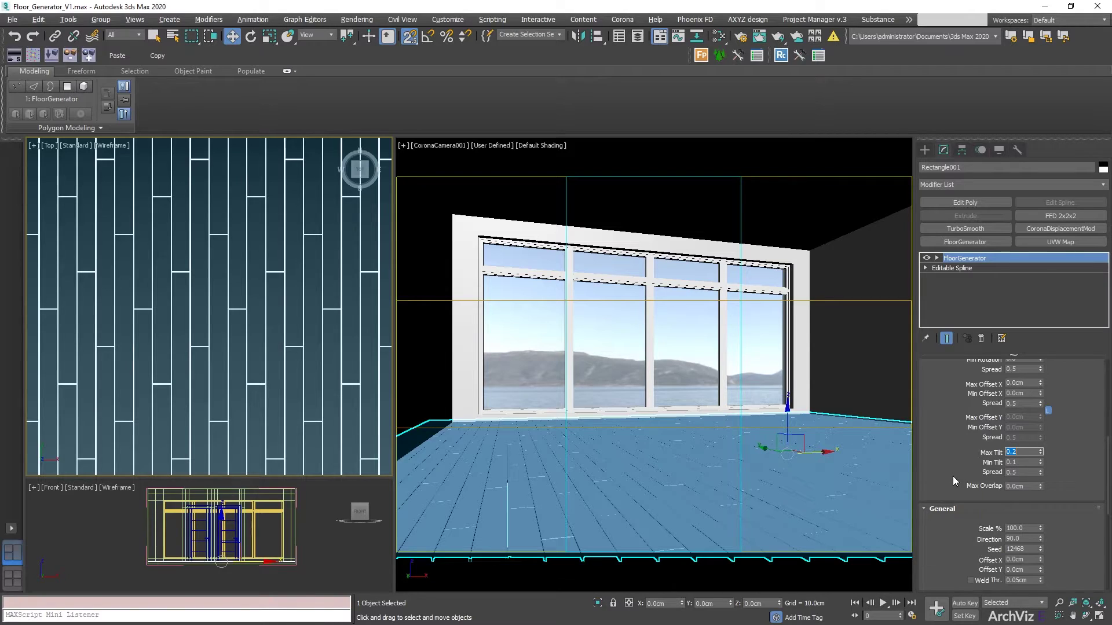
left_click_drag(974, 473, 975, 372)
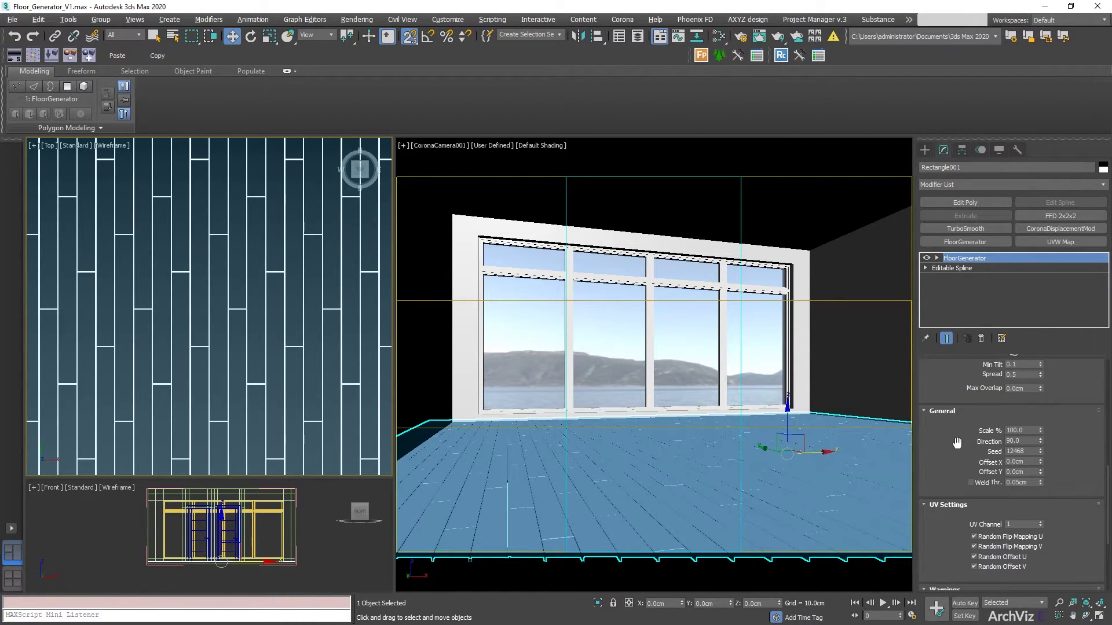
Step: Try a board Scale of 150%, then restore it to 100%
double_click(1022, 431)
type("150")
key("Return")
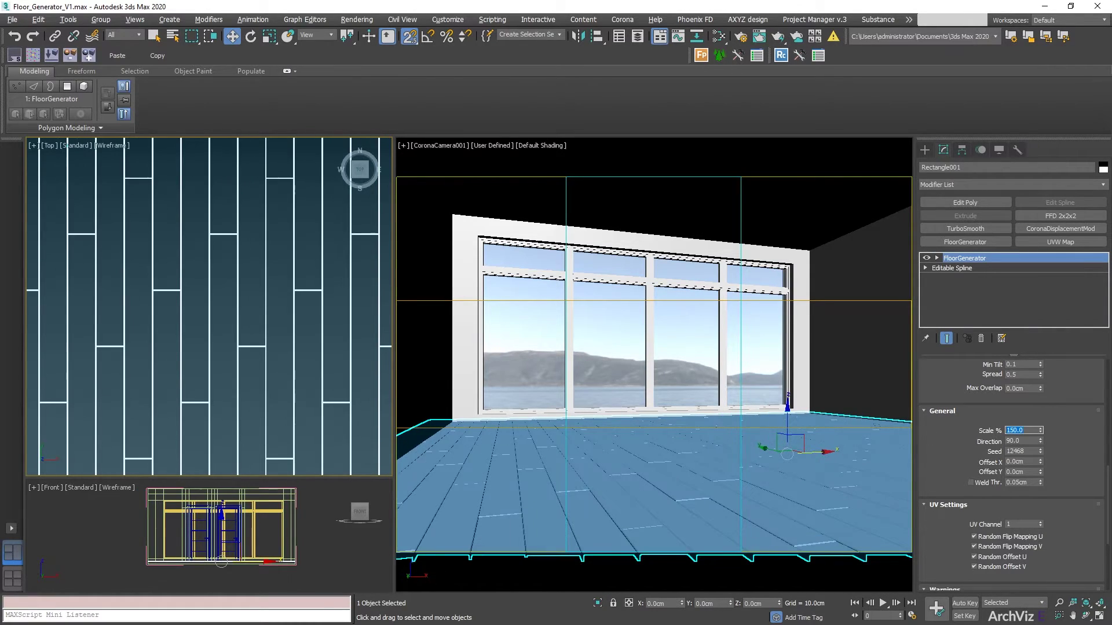
type("100")
key("Return")
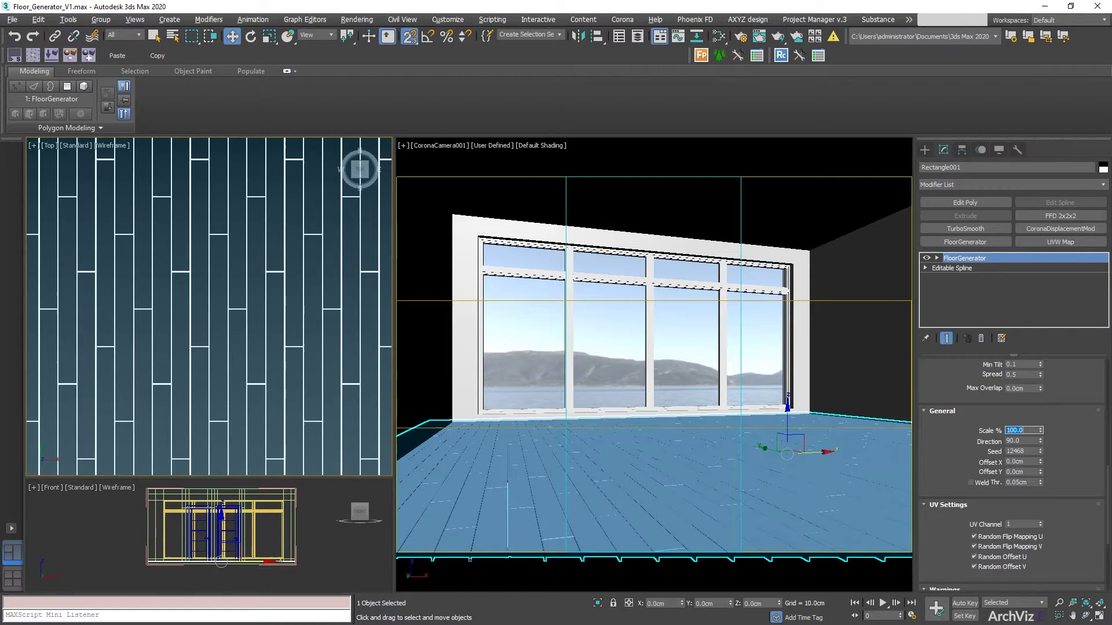
Step: Try Direction 0 and restore it to 90, then raise the Seed to 13636
double_click(1023, 442)
type("0")
key("Return")
type("9")
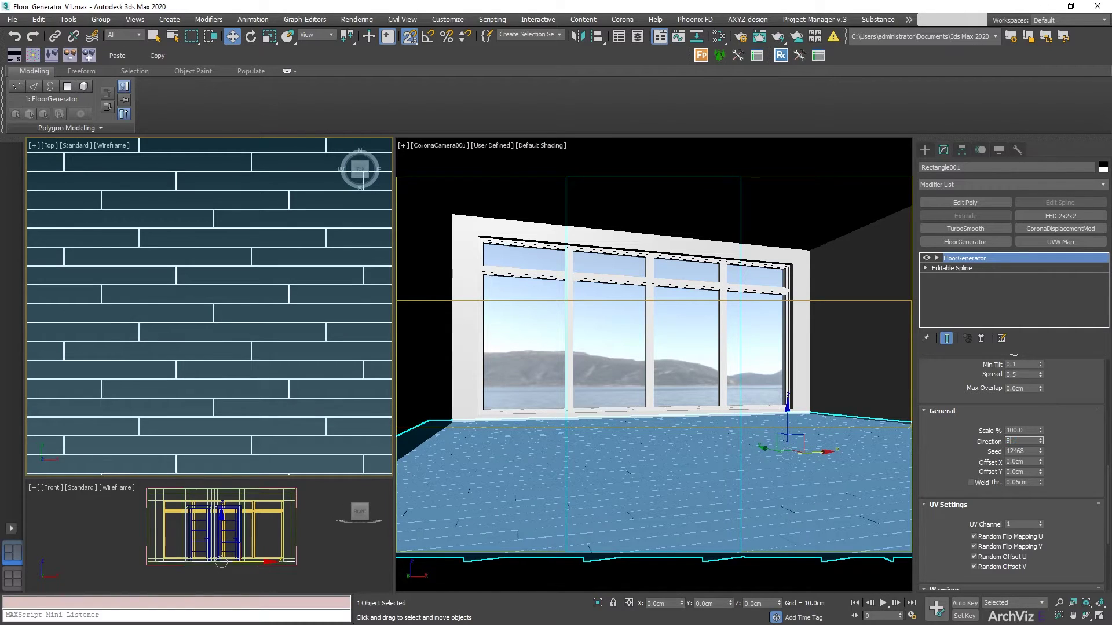
type("0")
key("Return")
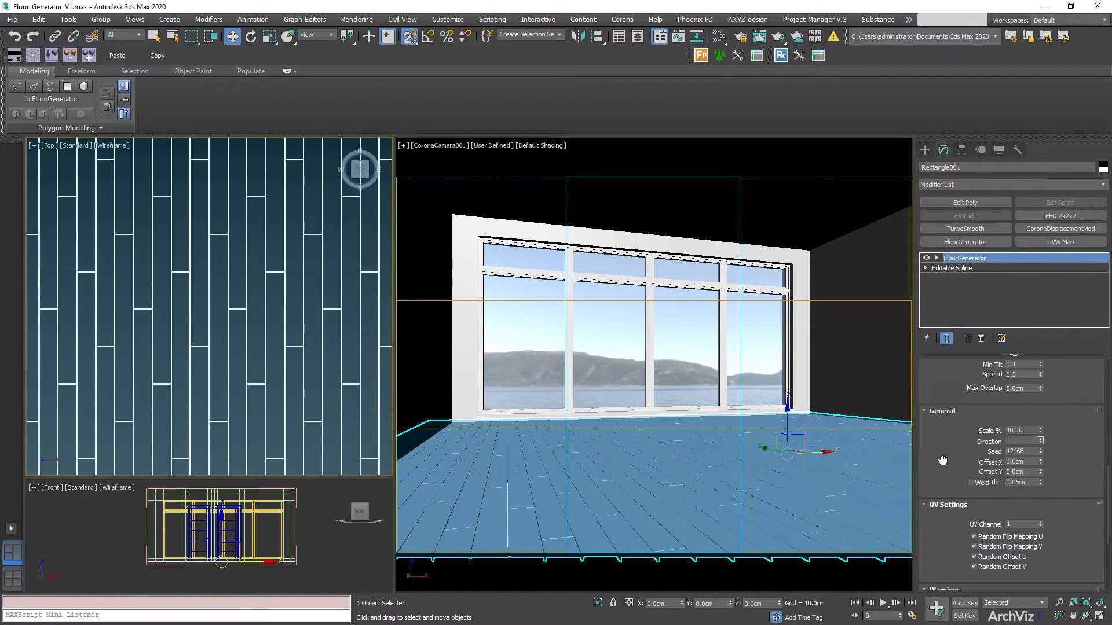
scroll(942, 460, "down", 1)
left_click_drag(1040, 431, 1040, 431)
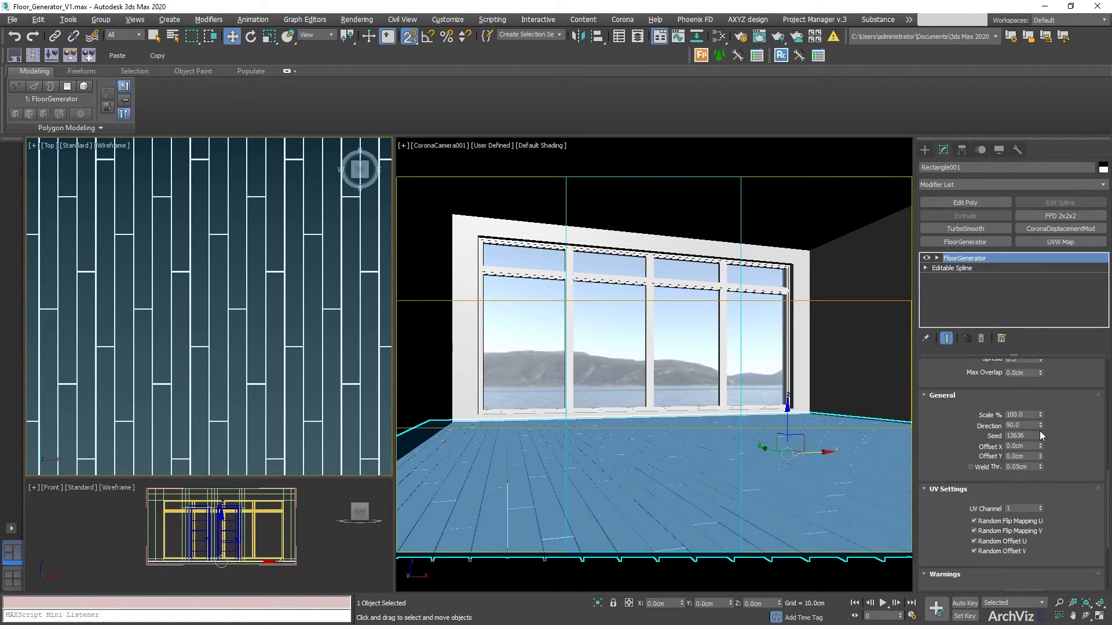
Step: Try Offset X values of 50 cm and then 150 cm
scroll(1037, 433, "down", 1)
left_click(1025, 435)
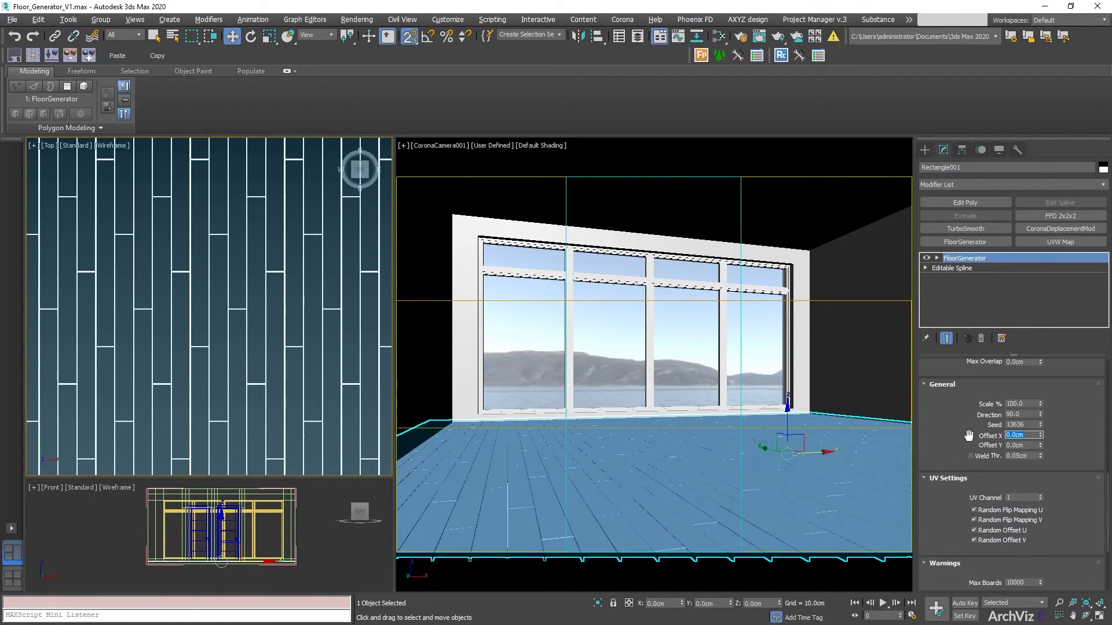
type("50")
key("Return")
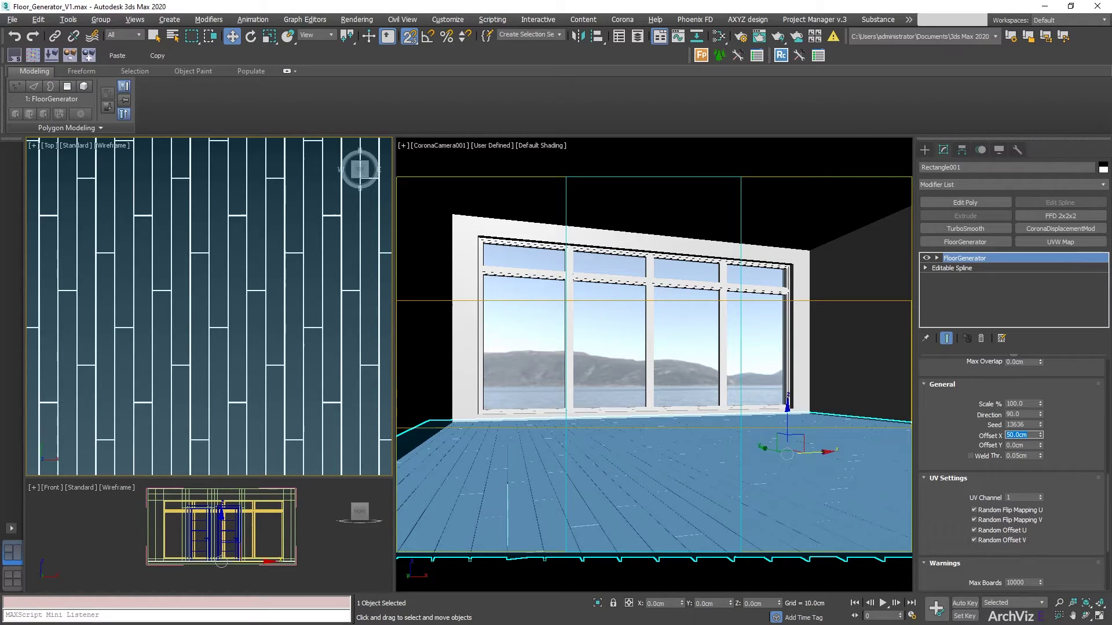
type("150")
key("Return")
Step: Set Offset Y to 100 cm and change Offset X to 100 cm
type("100")
key("Return")
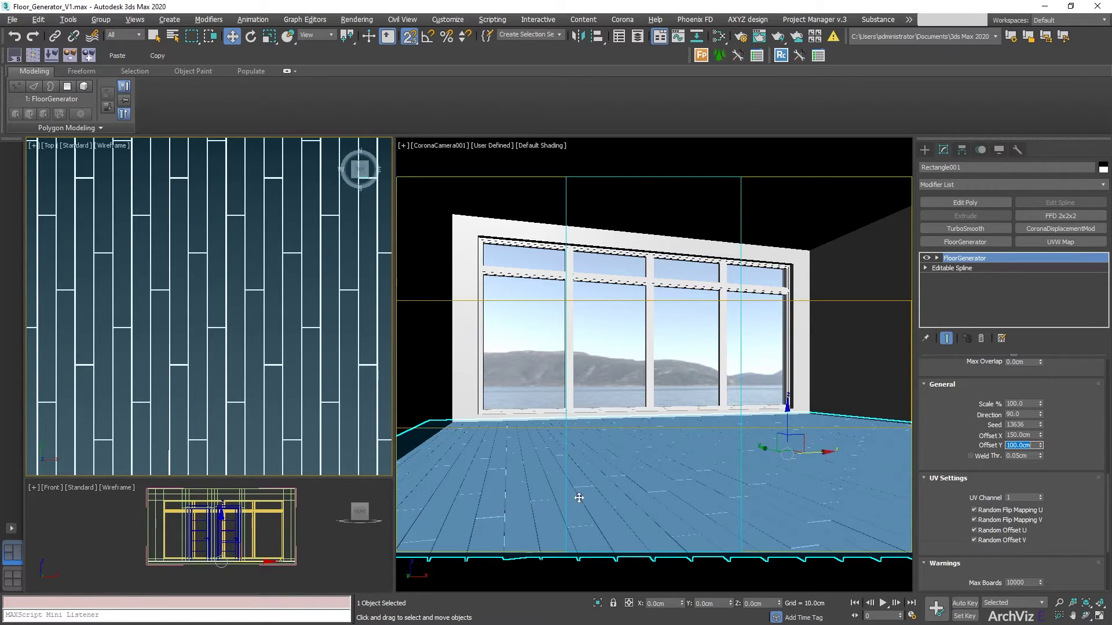
key("shift+Tab")
type("100")
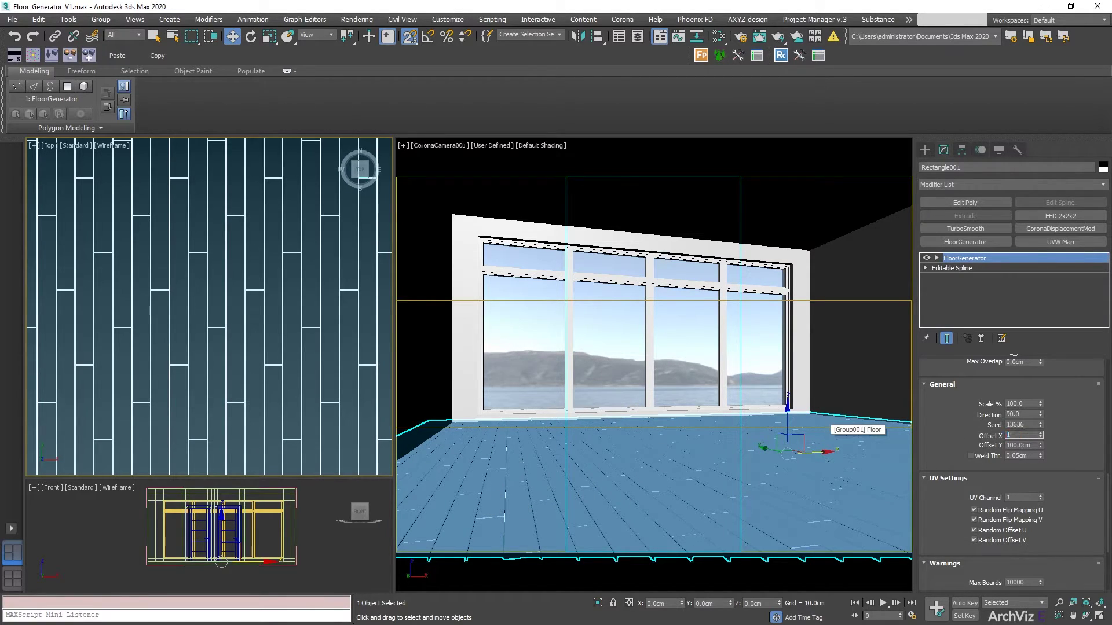
key("Return")
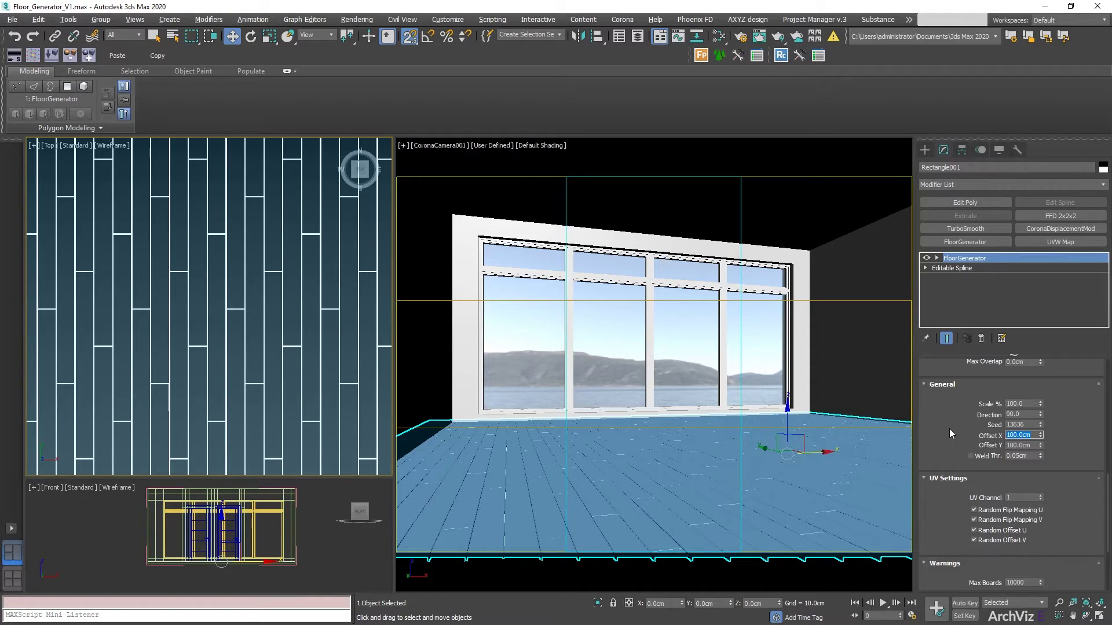
scroll(951, 435, "down", 3)
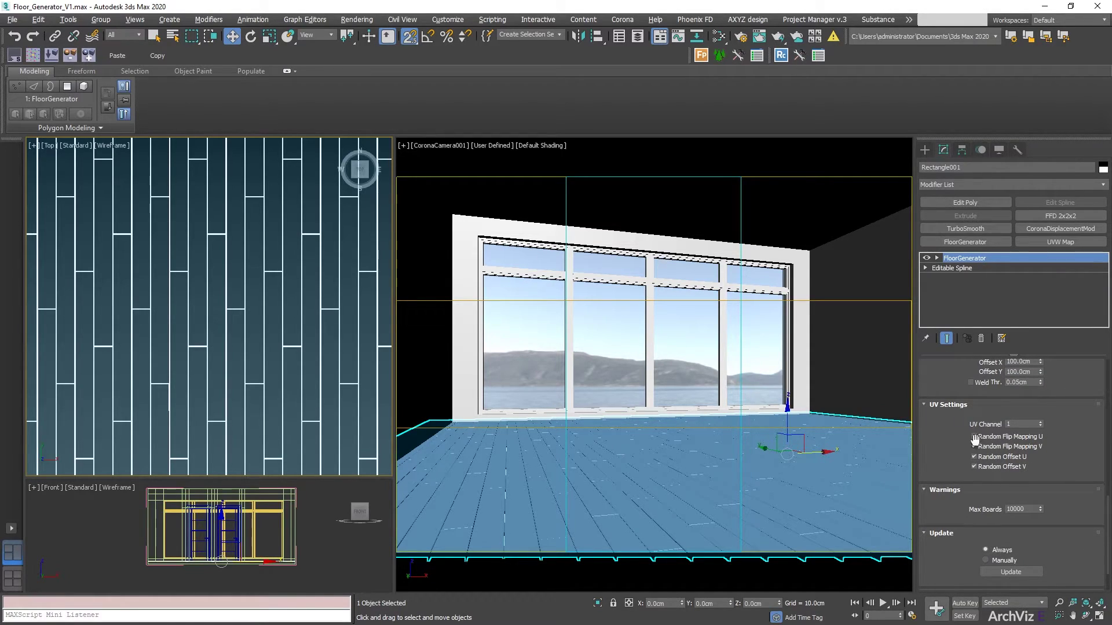
left_click(975, 437)
scroll(950, 428, "down", 1)
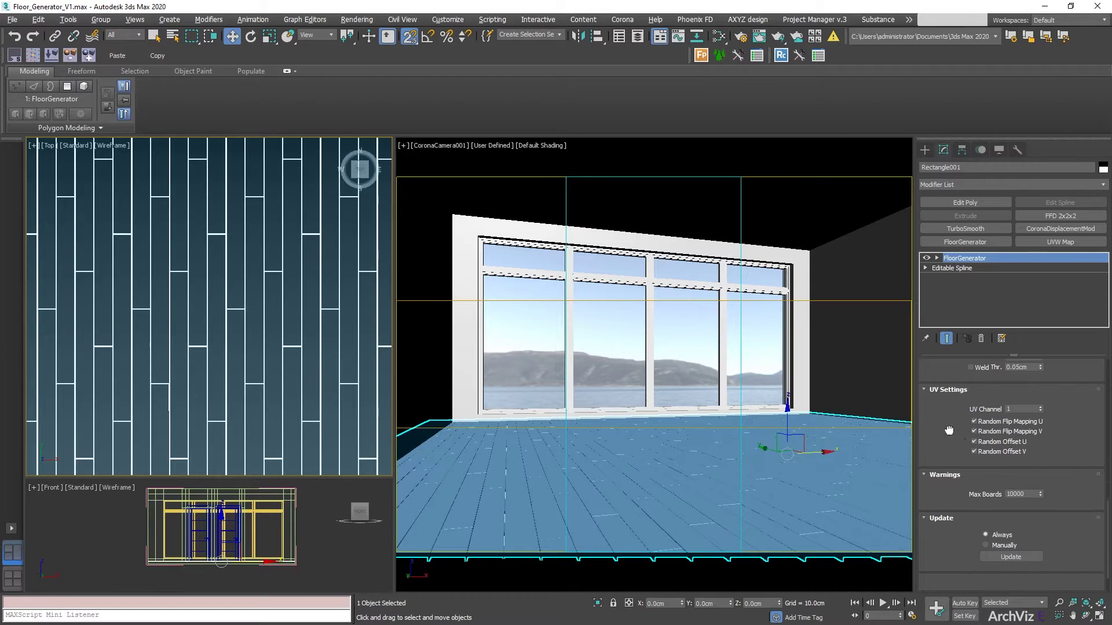
scroll(961, 417, "down", 1)
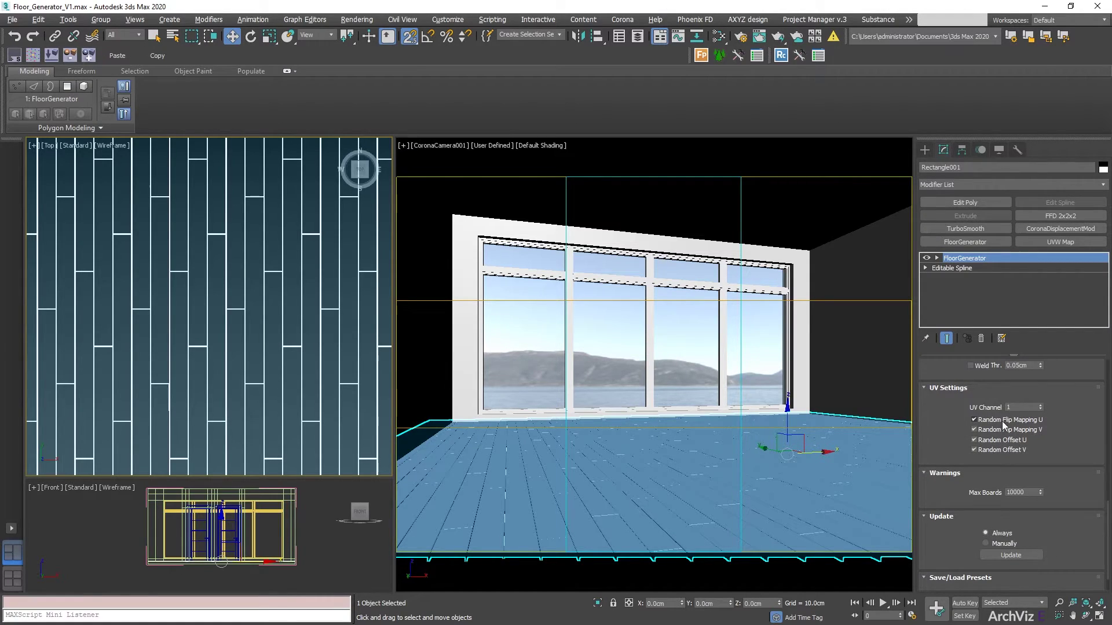
scroll(967, 452, "down", 2)
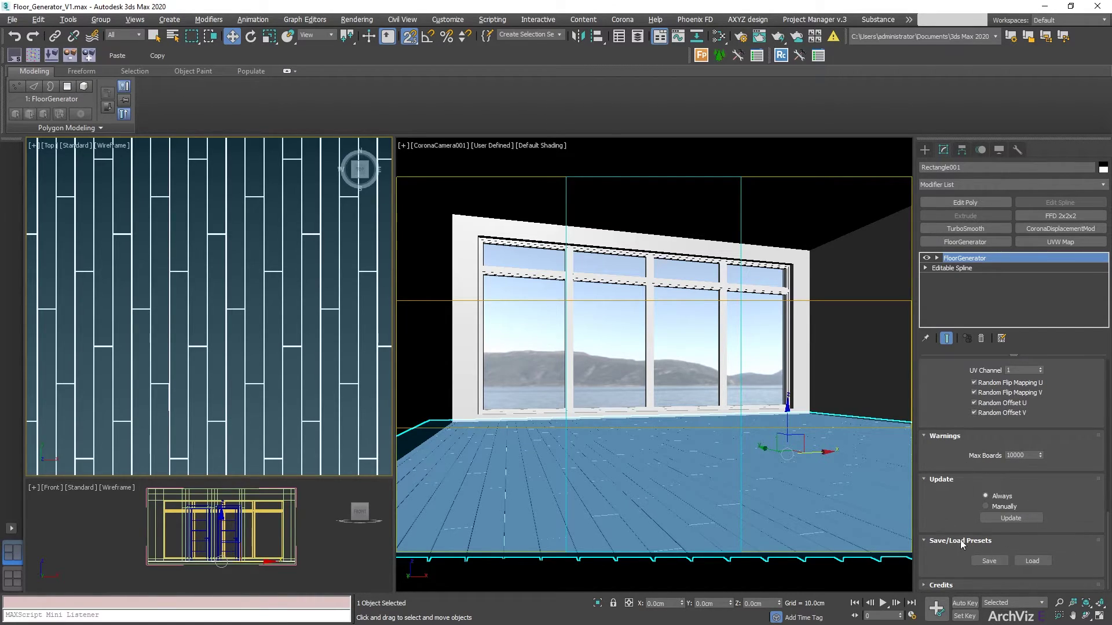
scroll(963, 485, "up", 8)
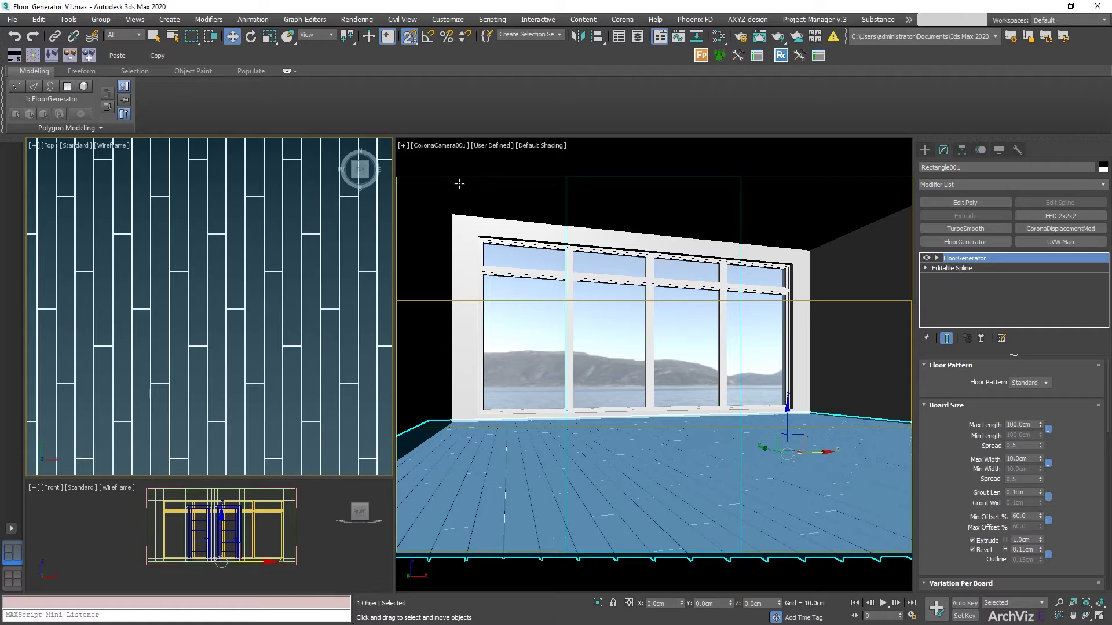
Step: Switch the camera viewport to Corona Interactive and start the render session
left_click(443, 146)
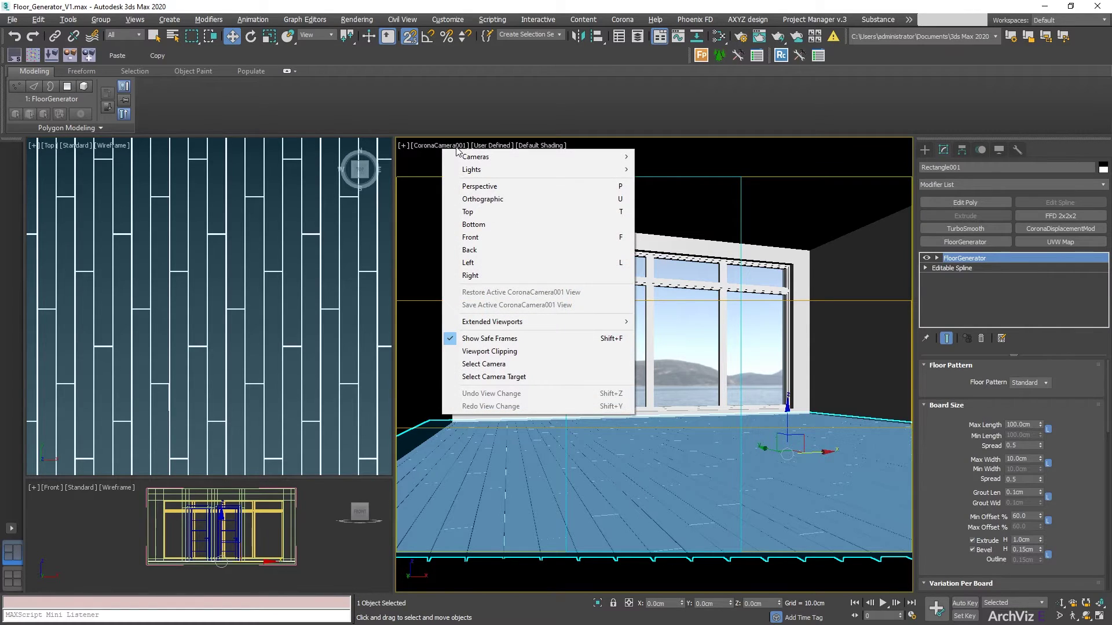
mouse_move(530, 318)
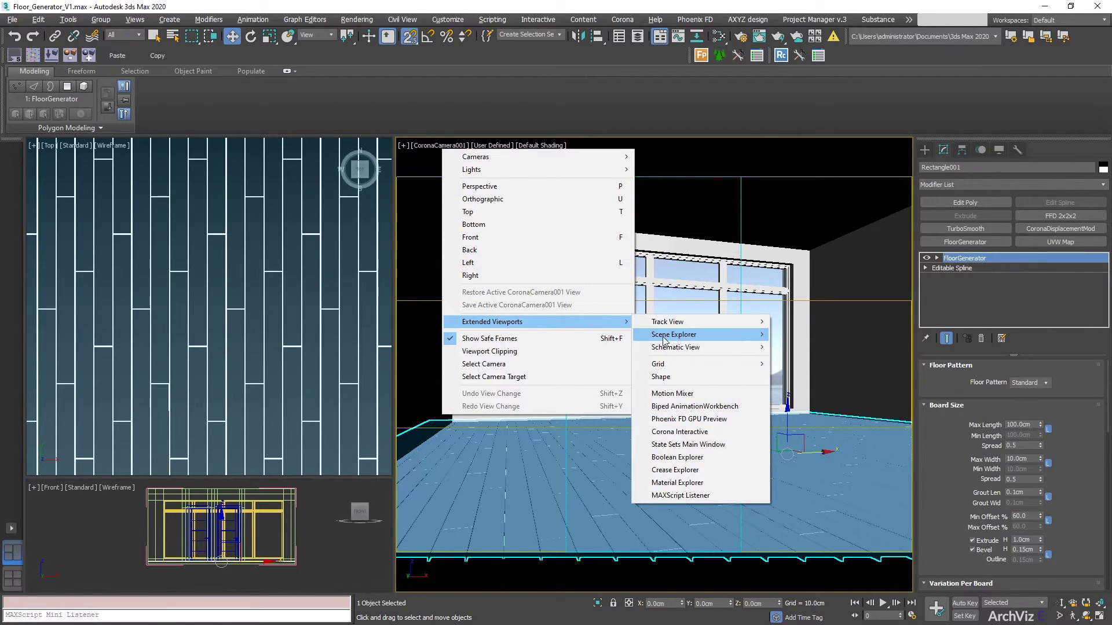
left_click(701, 432)
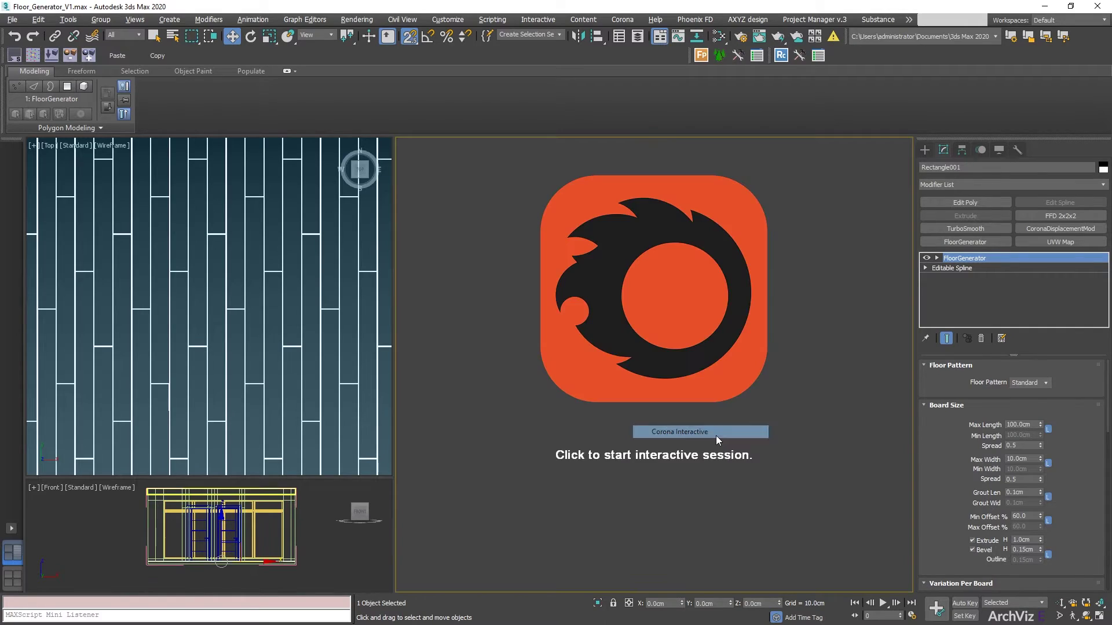
left_click(675, 382)
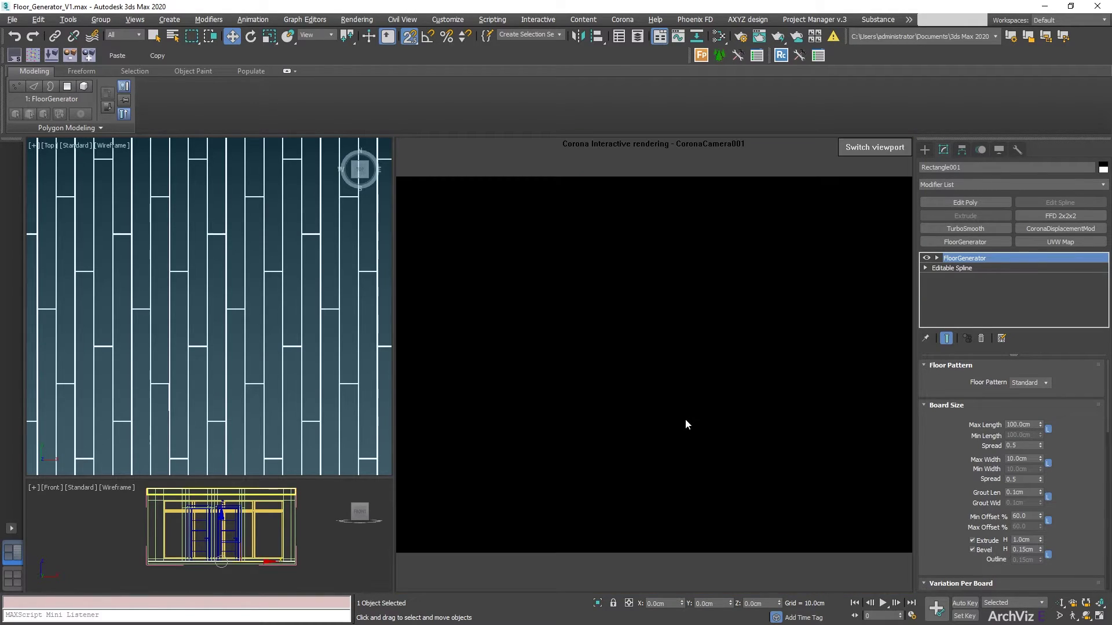
Step: Assign the Wood material to the floor from the Slate Material Editor
left_click(718, 38)
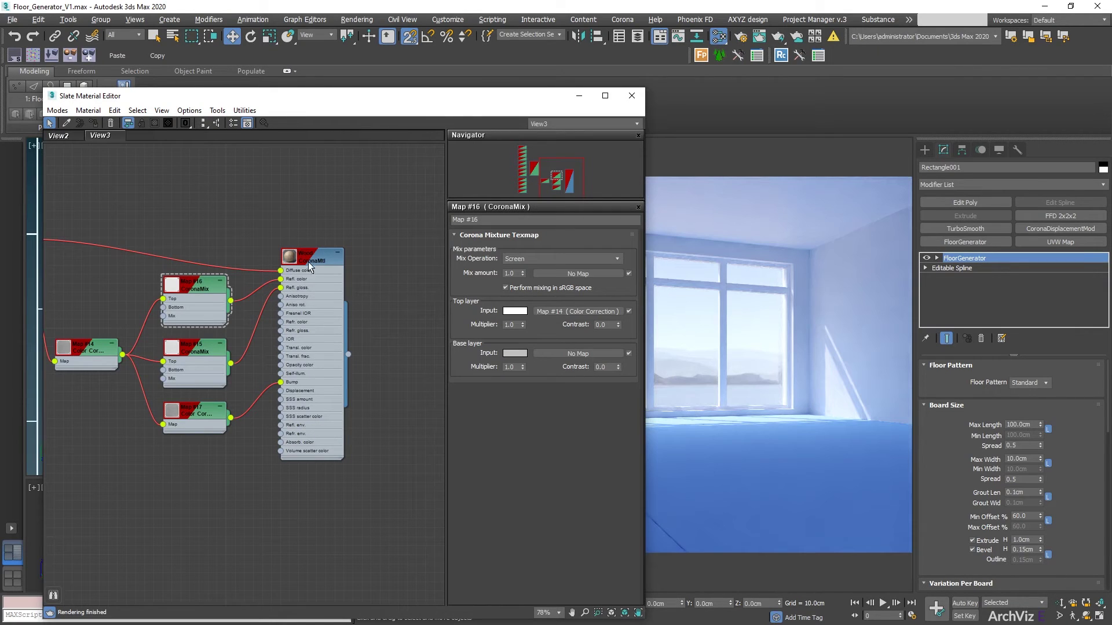
right_click(311, 259)
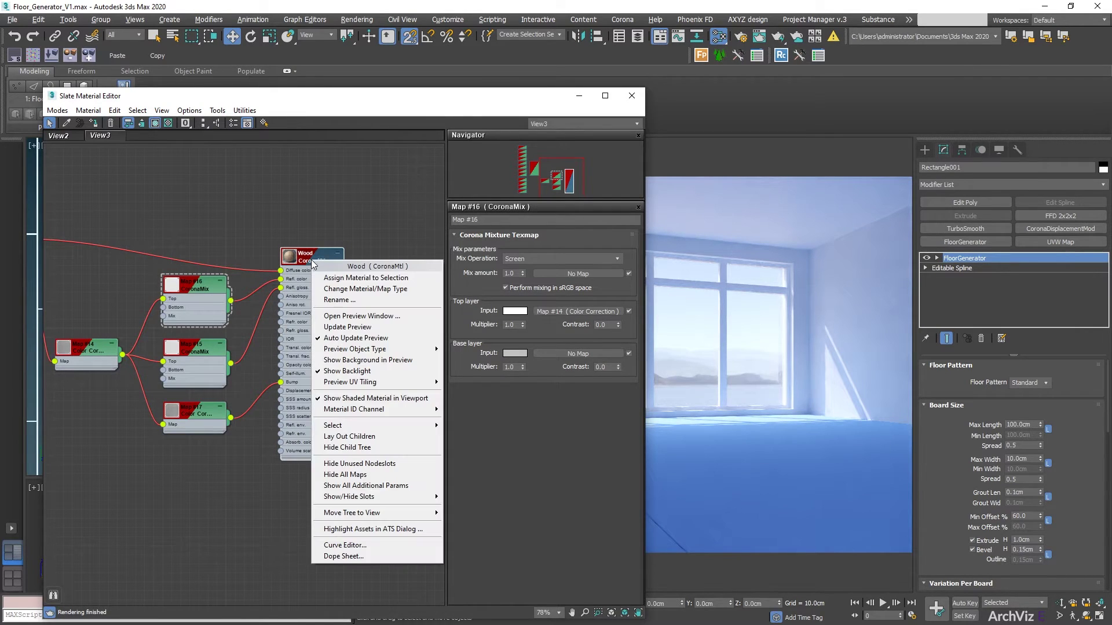
left_click(371, 278)
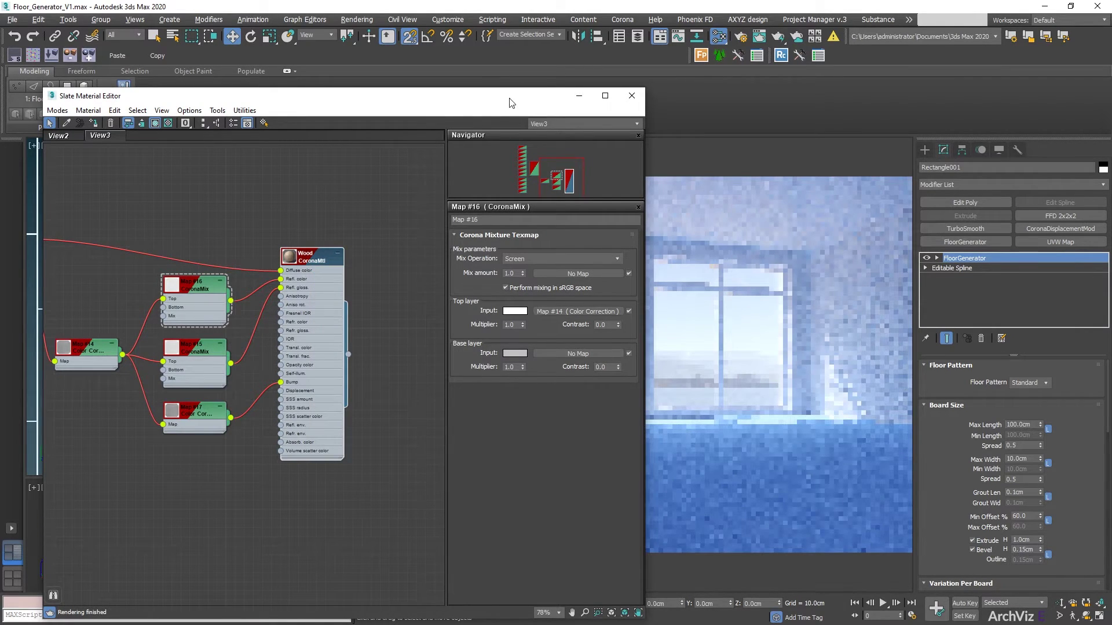
left_click_drag(509, 104, 0, 197)
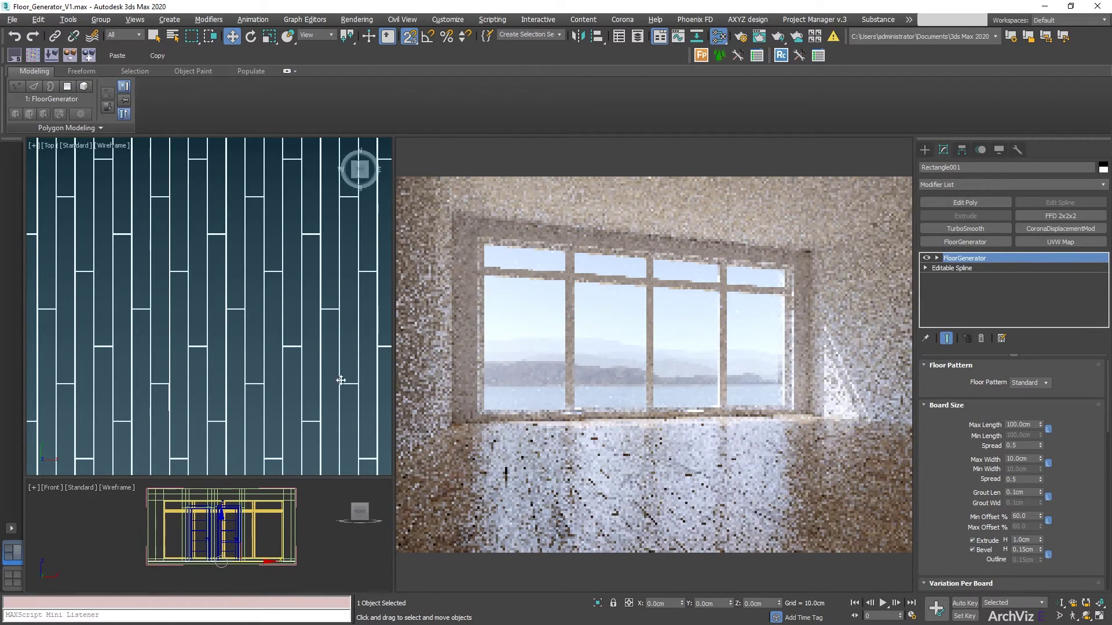